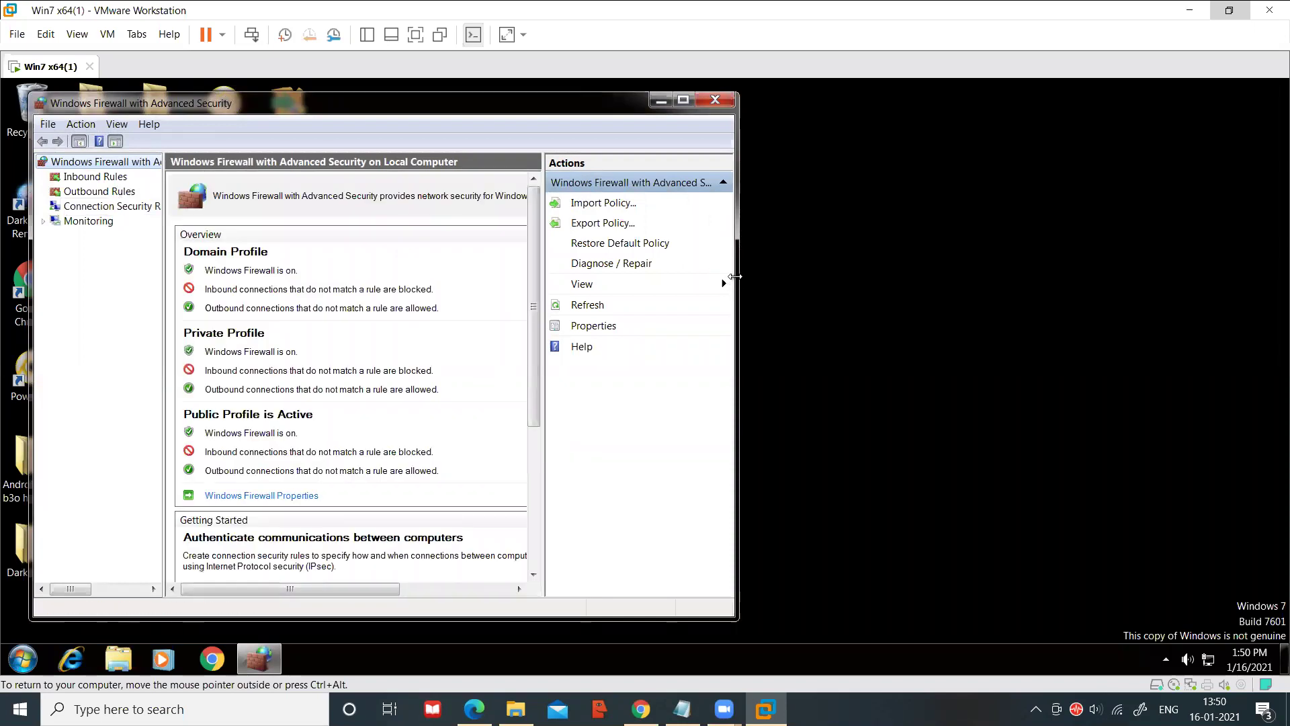
Widen the firewall window and examine the inbound rules, including the Apache HTTP Server and darkcomet.exe entries and the port columns
{"action": "left_click_drag", "start_coordinate": [746, 278], "coordinate": [1230, 289]}
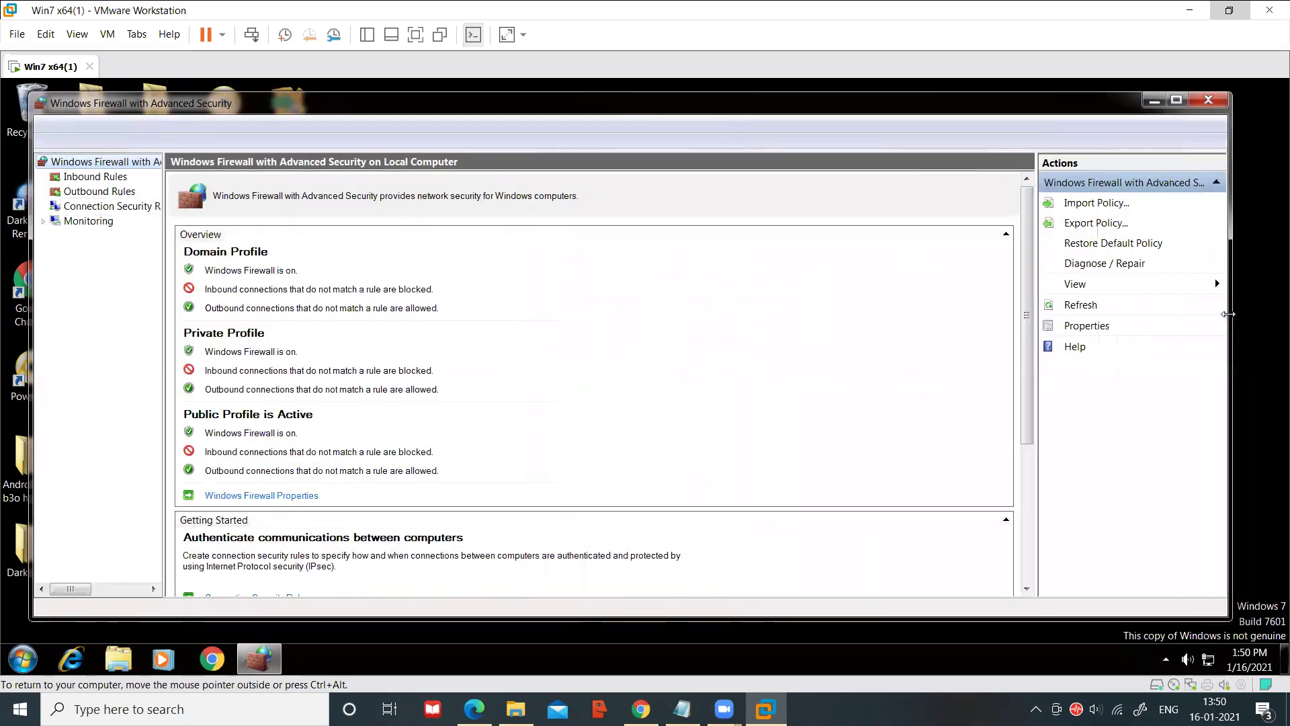
{"action": "left_click", "coordinate": [92, 177]}
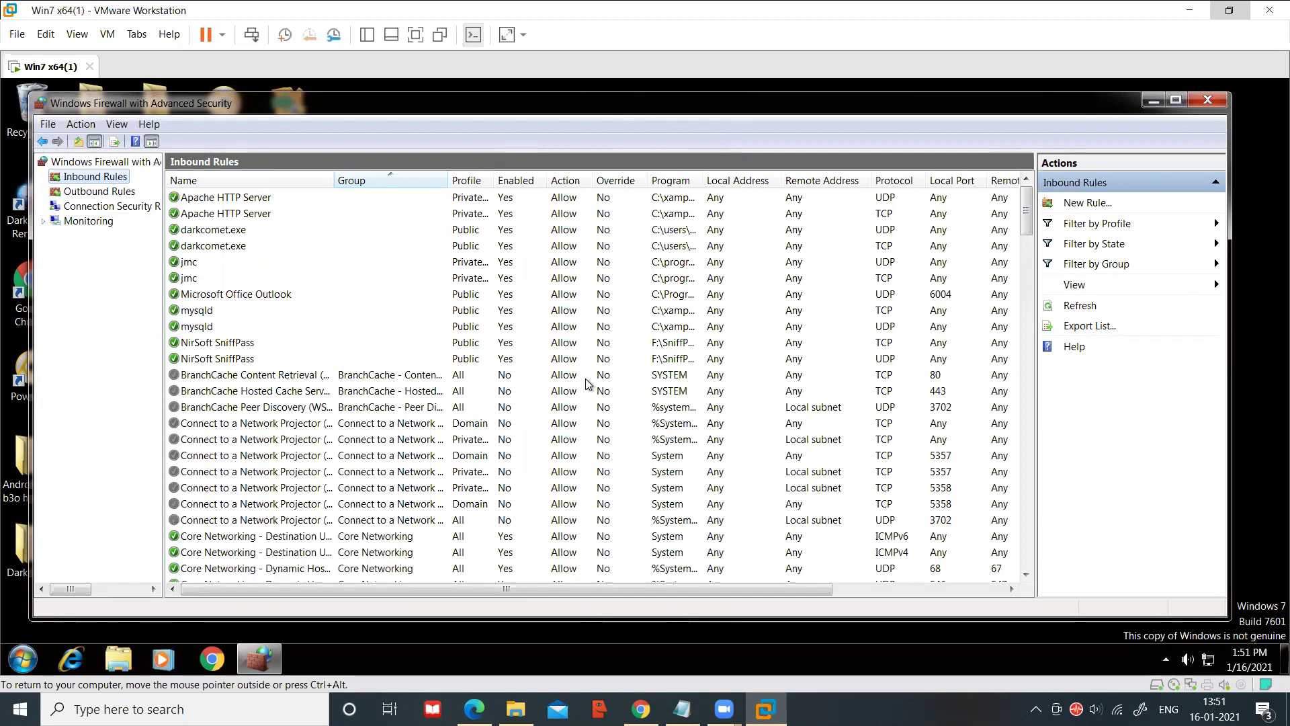
{"action": "left_click", "coordinate": [213, 202]}
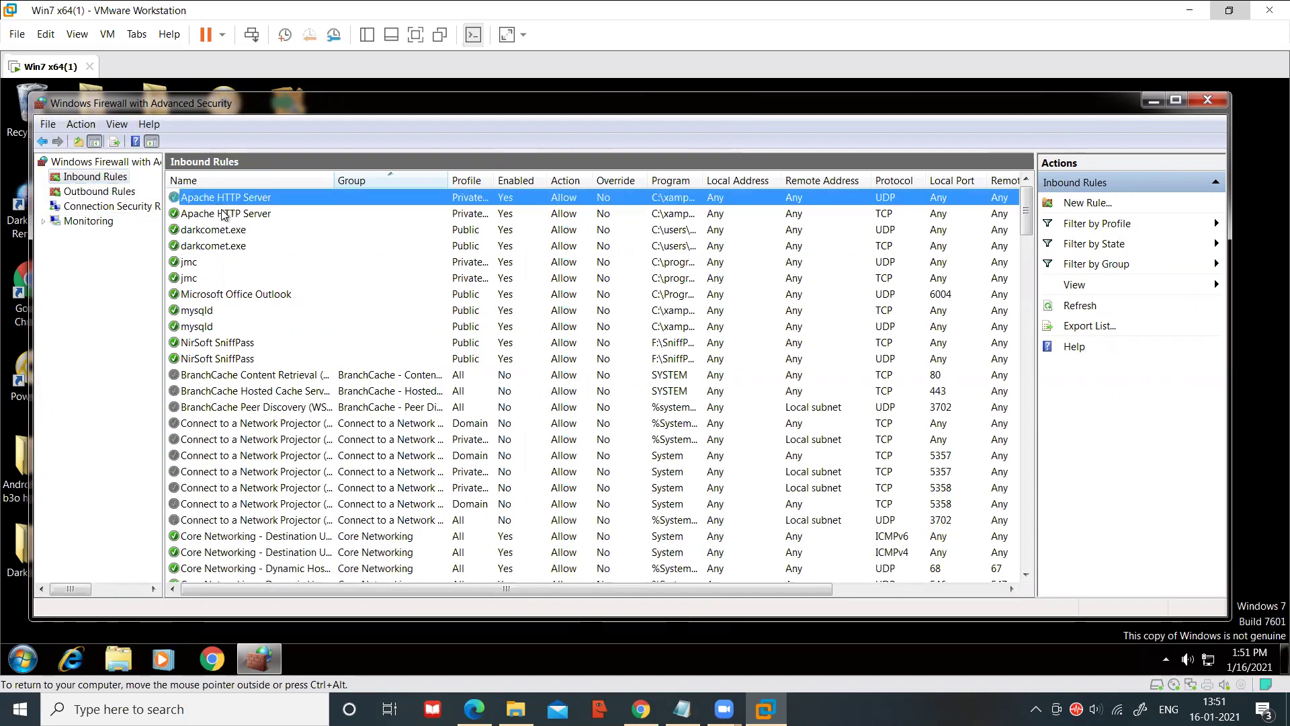
{"action": "left_click", "coordinate": [225, 215]}
{"action": "left_click", "coordinate": [225, 230]}
{"action": "left_click", "coordinate": [225, 246]}
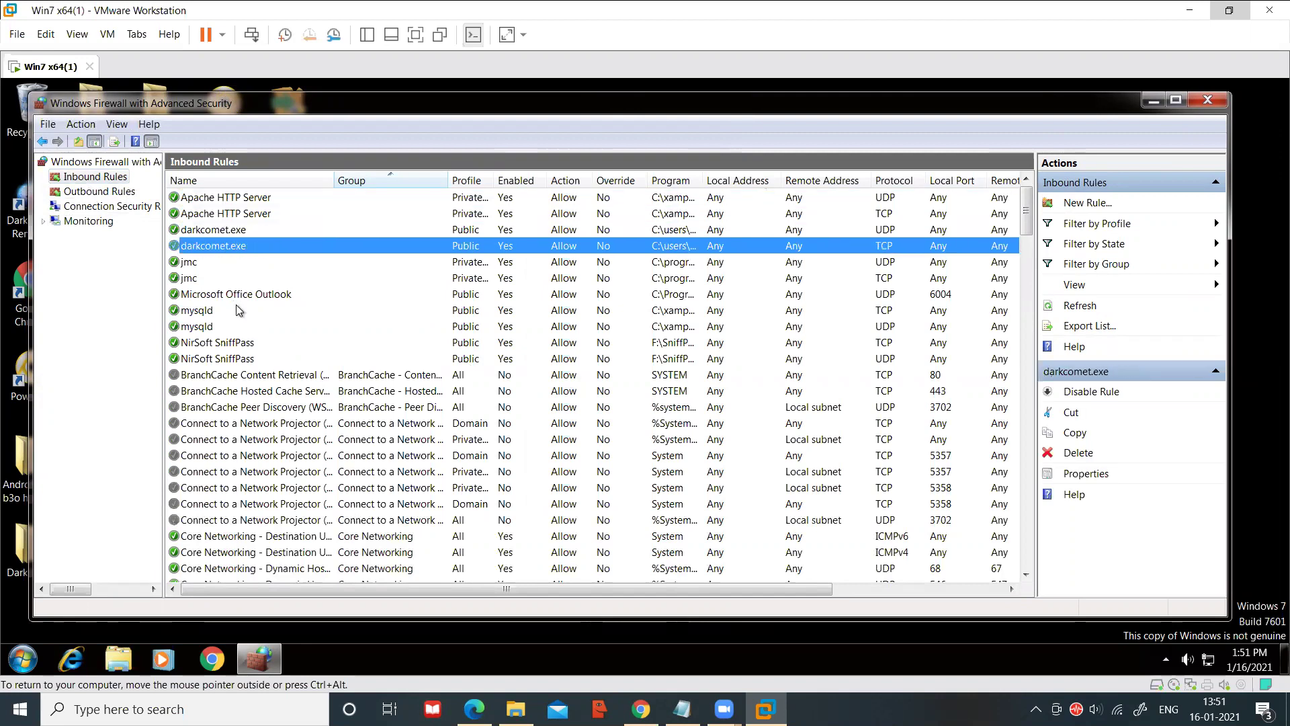
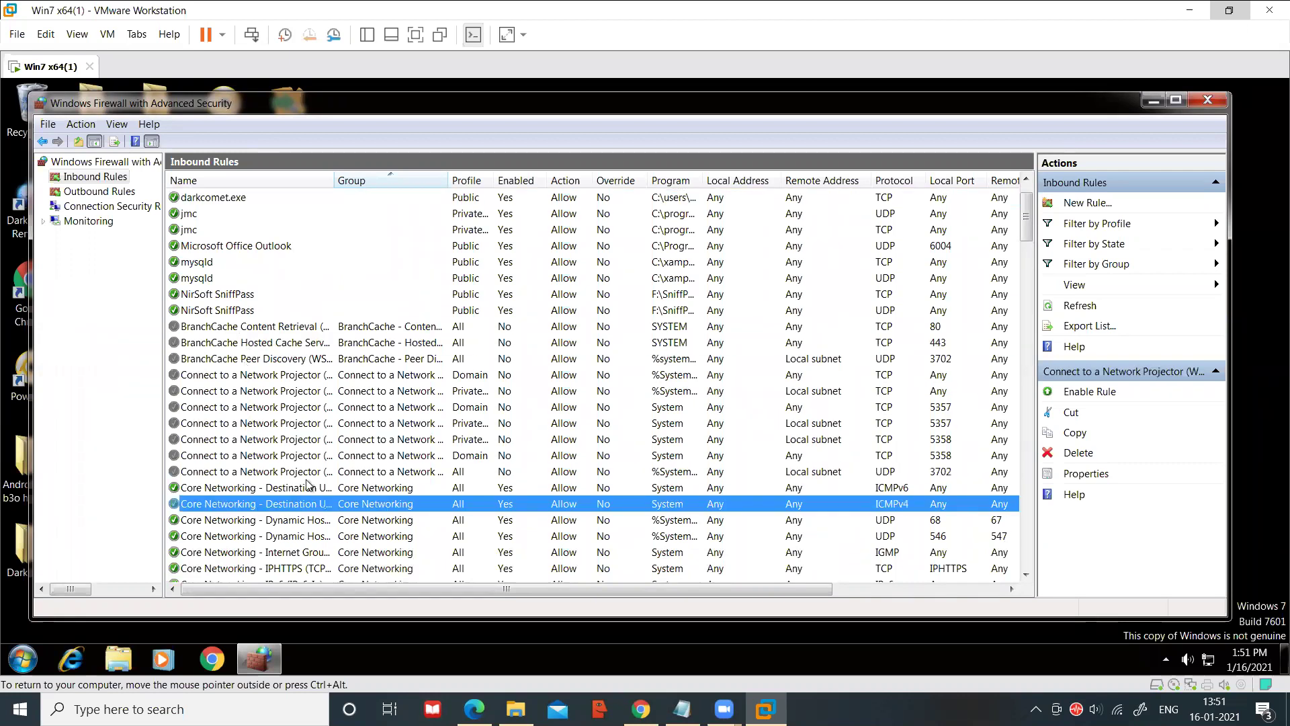
{"action": "scroll", "coordinate": [307, 483], "scroll_direction": "down", "scroll_amount": 4}
{"action": "scroll", "coordinate": [307, 484], "scroll_direction": "down", "scroll_amount": 10}
{"action": "scroll", "coordinate": [311, 470], "scroll_direction": "up", "scroll_amount": 14}
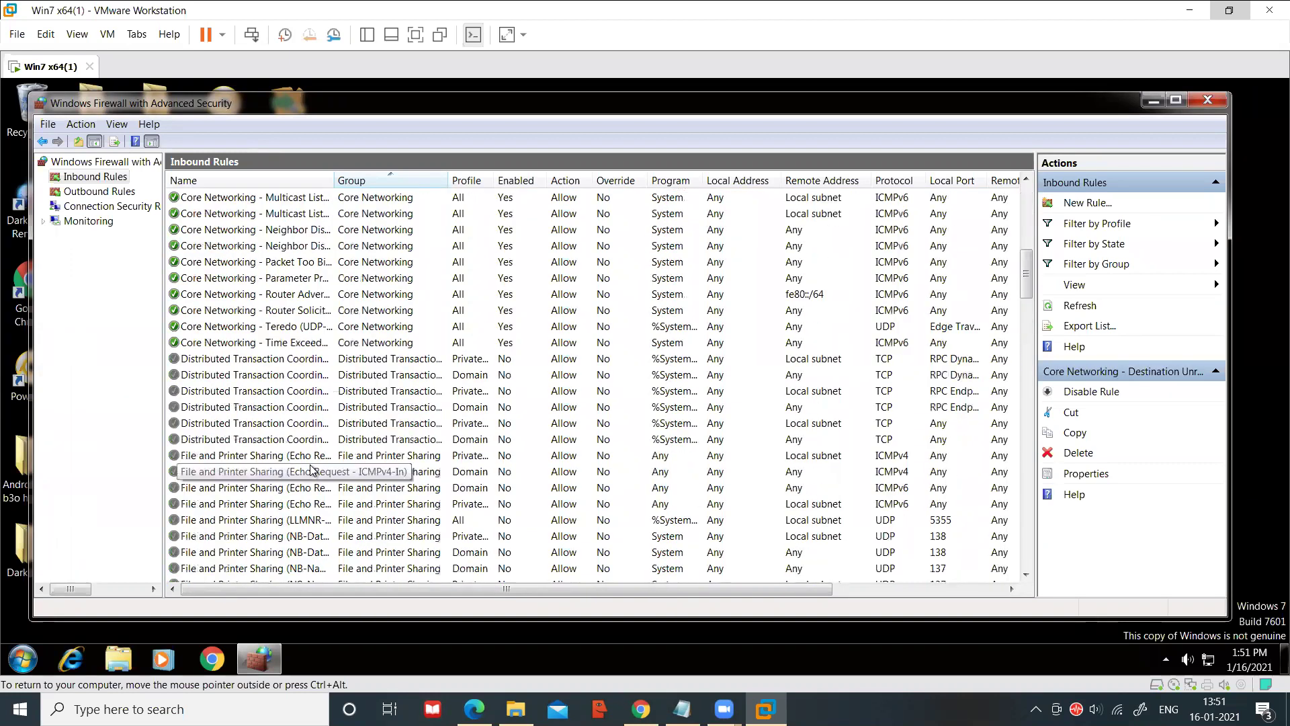
{"action": "scroll", "coordinate": [311, 470], "scroll_direction": "up", "scroll_amount": 1}
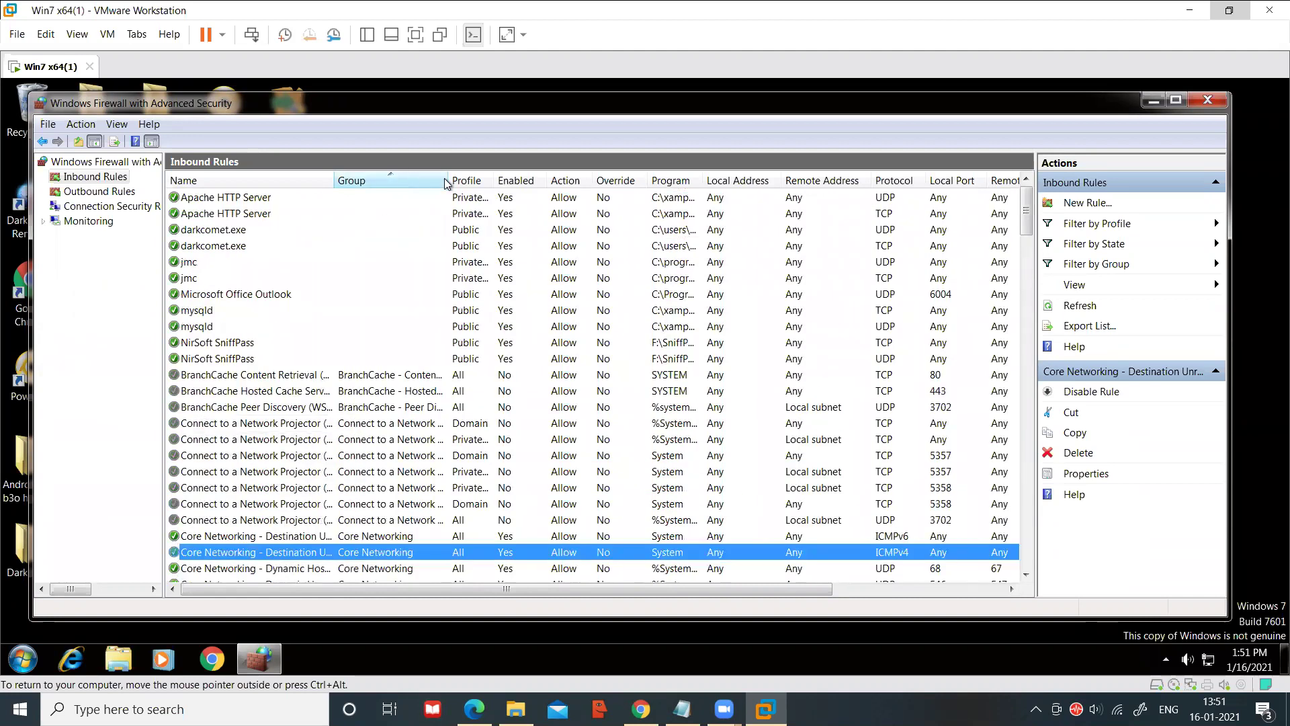
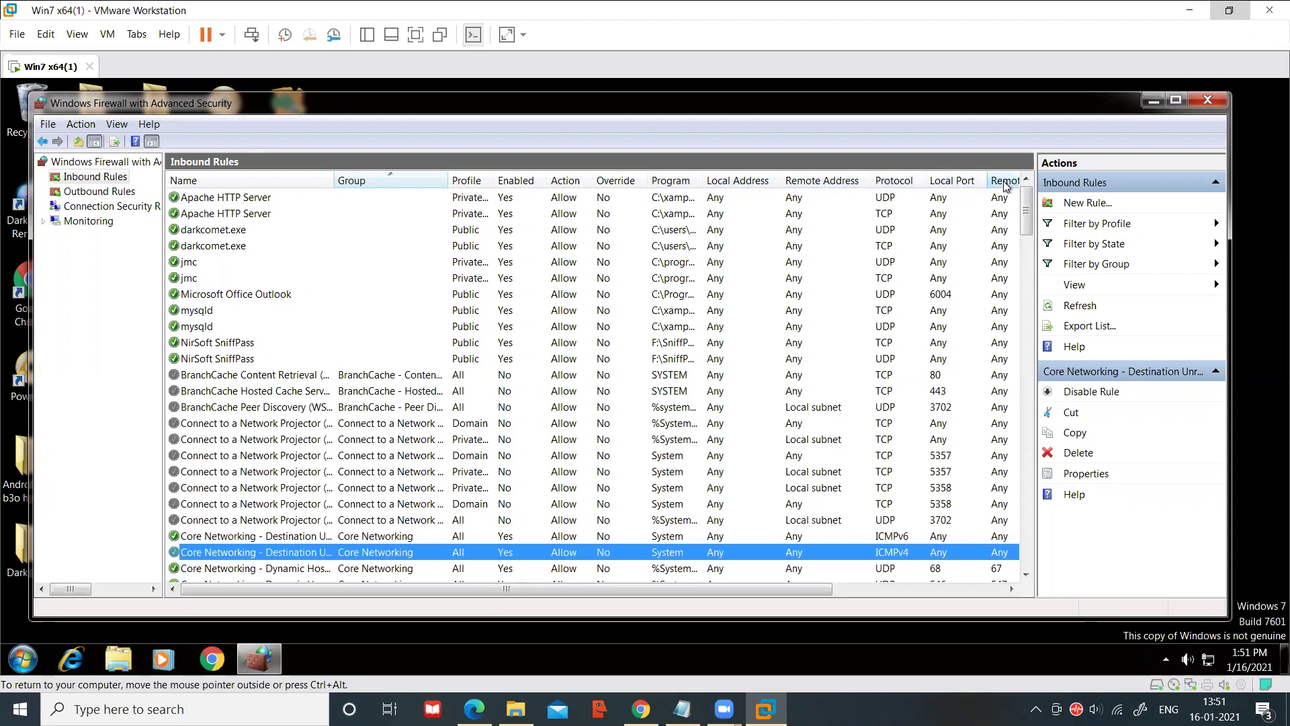
{"action": "left_click_drag", "start_coordinate": [1036, 342], "coordinate": [1146, 346]}
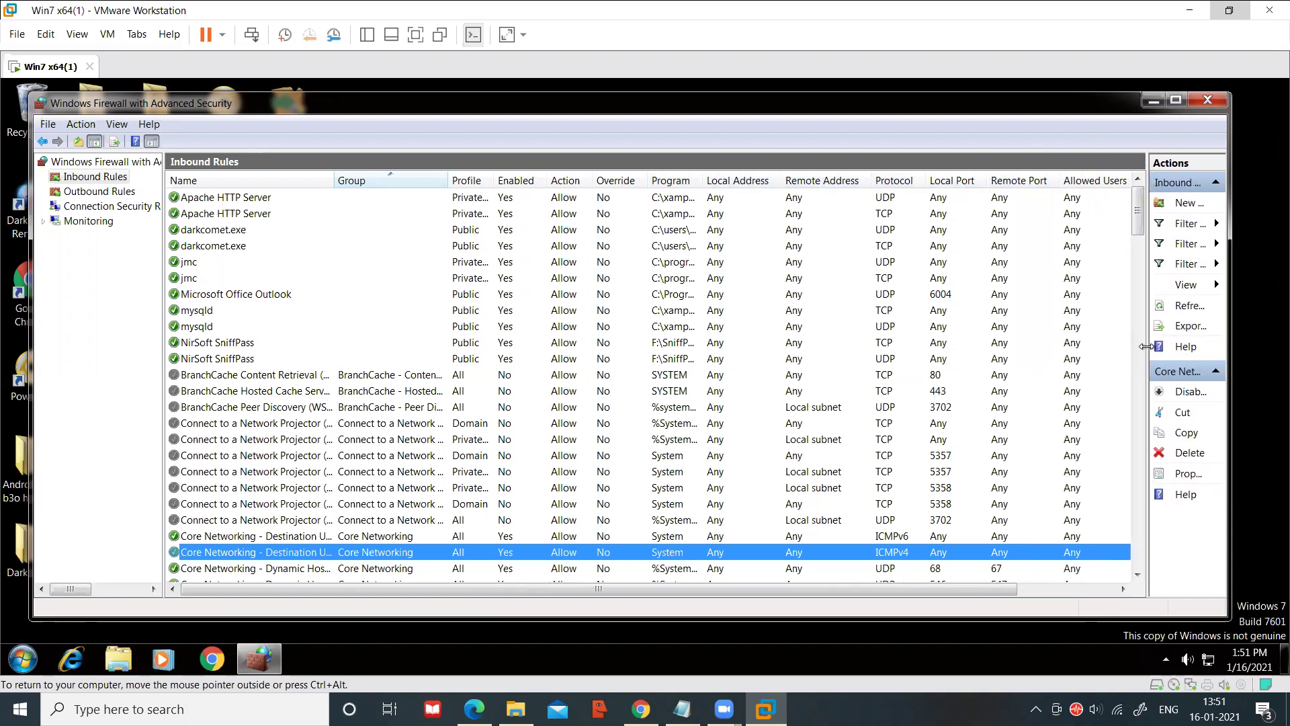
Maximize the firewall window and look through the list of outbound rules
{"action": "left_click", "coordinate": [87, 191]}
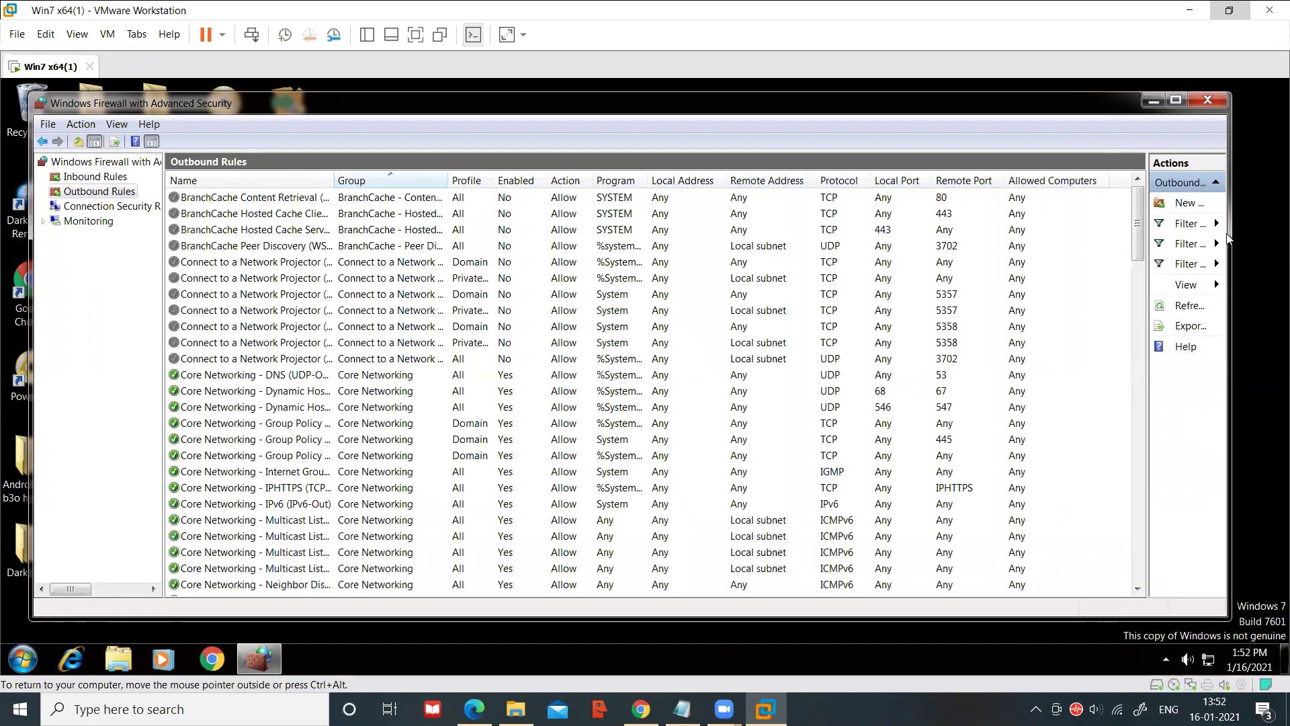
{"action": "left_click", "coordinate": [1175, 105]}
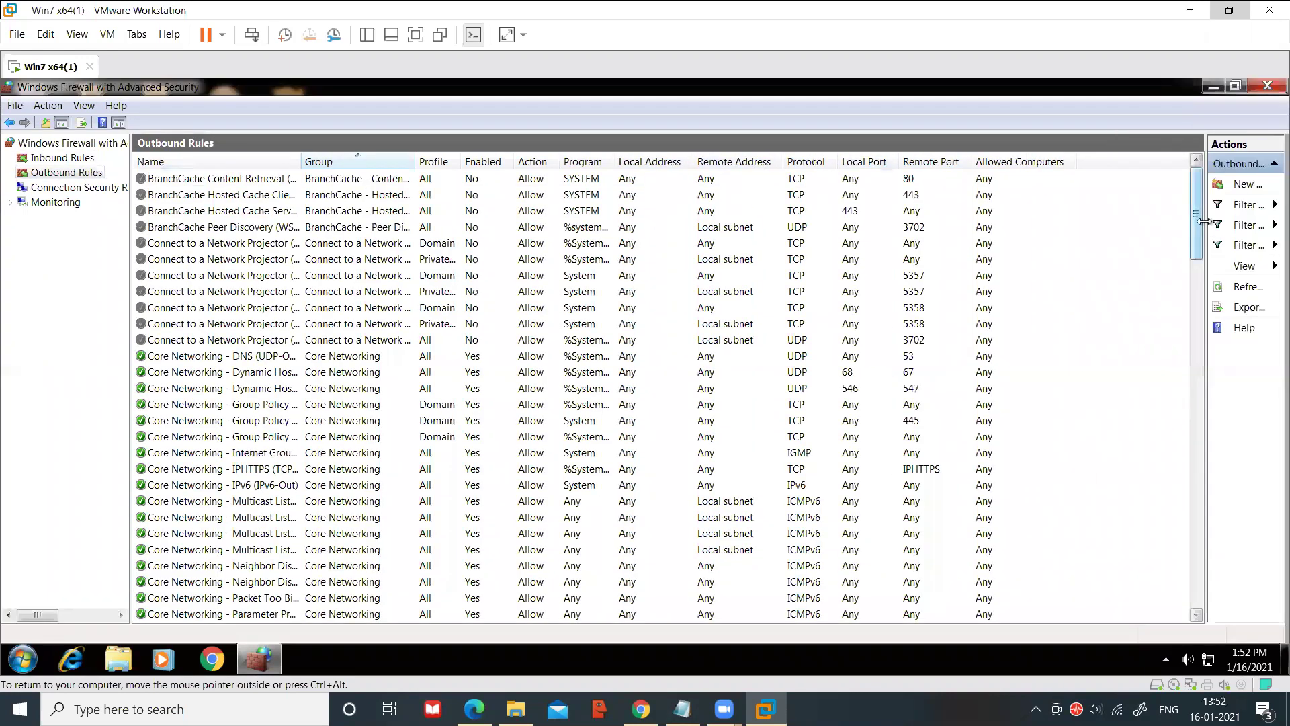
{"action": "left_click_drag", "start_coordinate": [1199, 221], "coordinate": [1092, 232]}
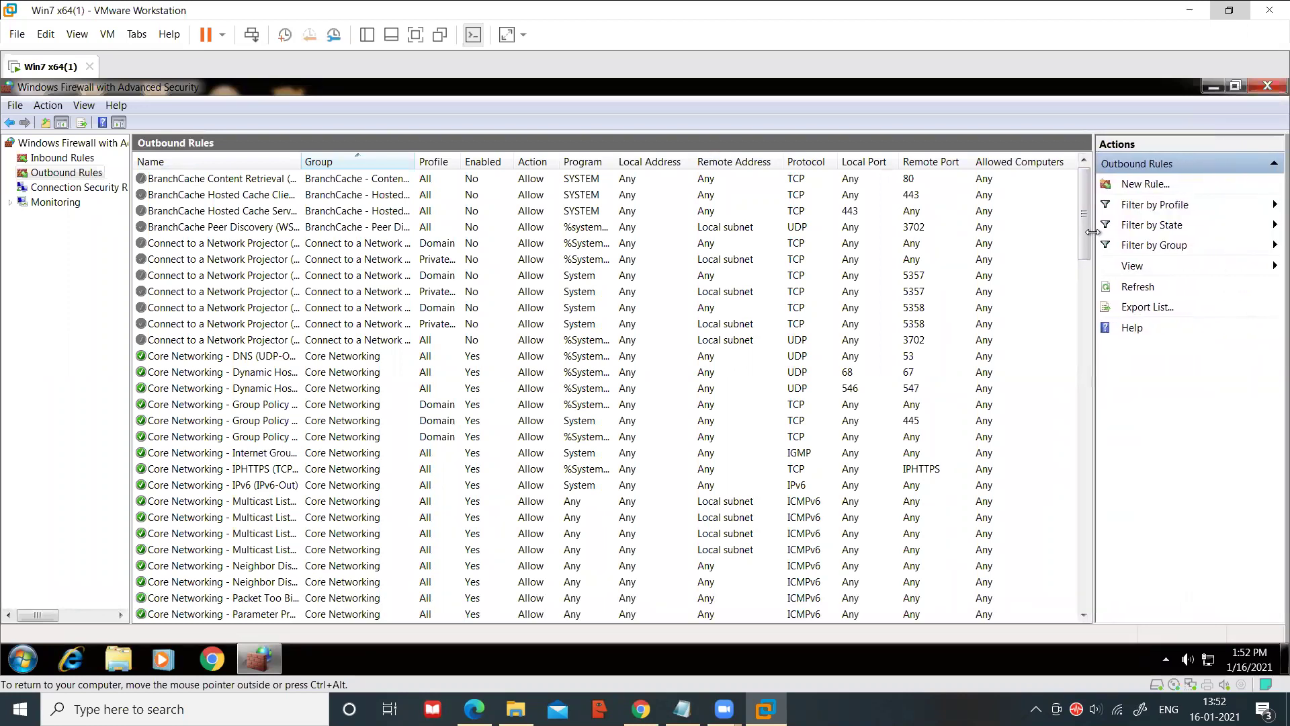
{"action": "scroll", "coordinate": [296, 261], "scroll_direction": "down", "scroll_amount": 10}
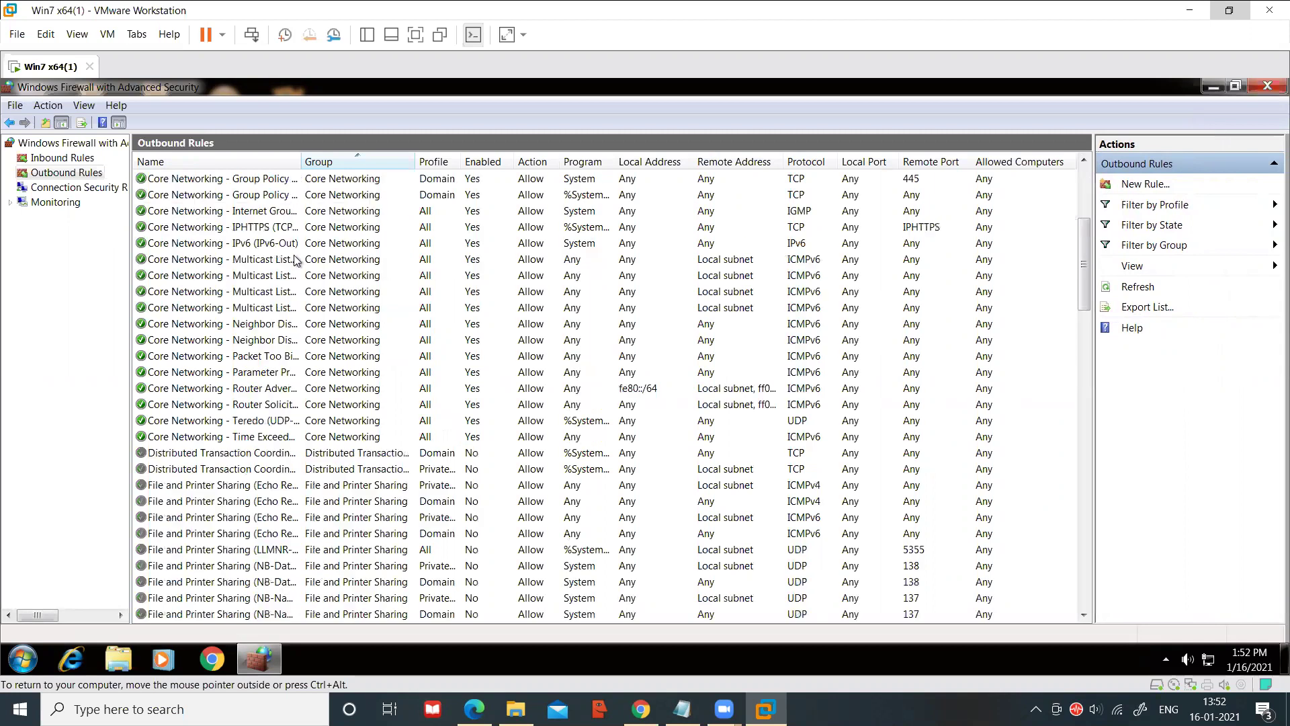
{"action": "scroll", "coordinate": [296, 261], "scroll_direction": "up", "scroll_amount": 10}
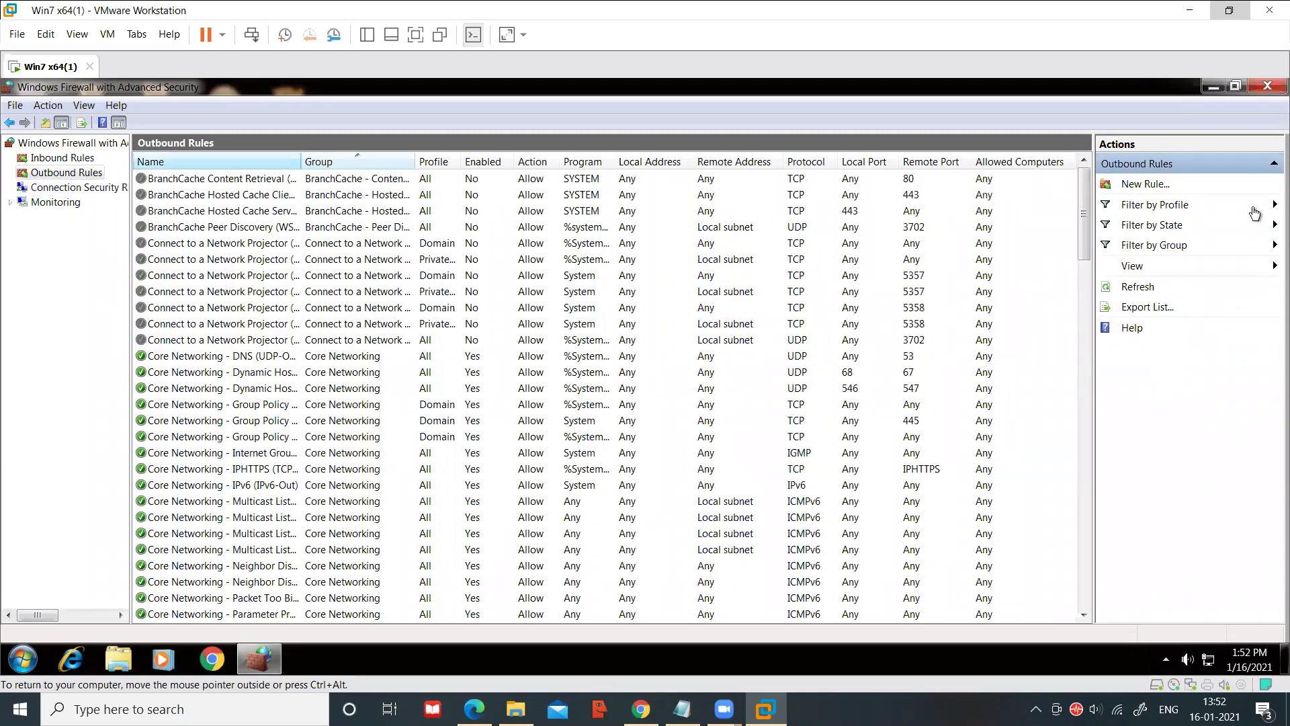
Start a new outbound rule of type Port for TCP on specific remote ports 80,443
{"action": "left_click", "coordinate": [1148, 188]}
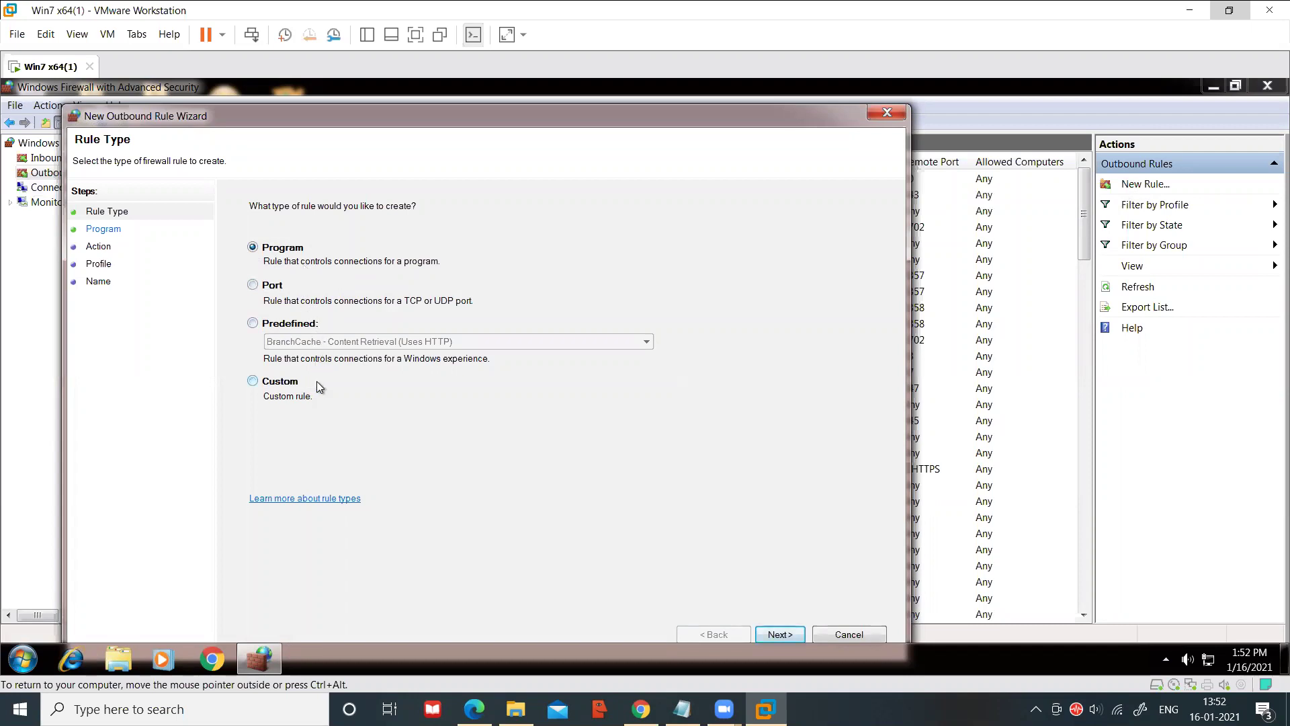
{"action": "left_click", "coordinate": [254, 285]}
{"action": "left_click", "coordinate": [779, 635]}
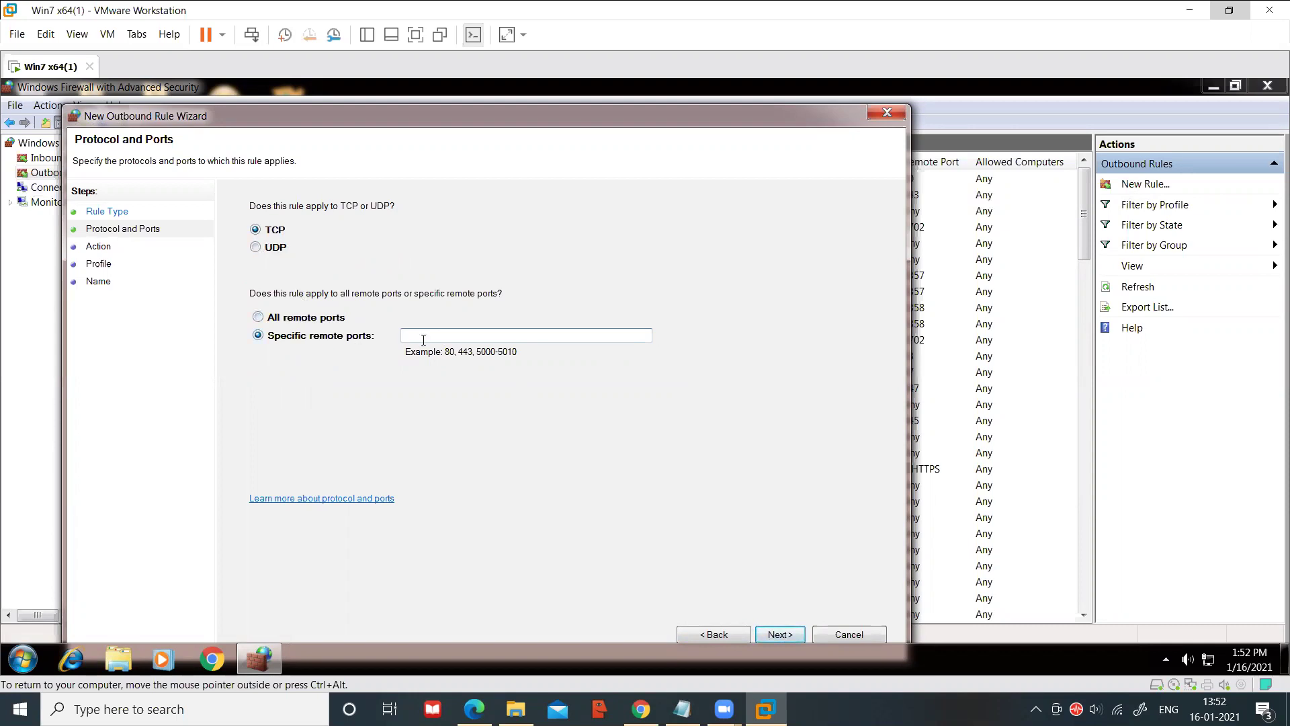
{"action": "type", "text": "80,443"}
{"action": "left_click", "coordinate": [781, 635]}
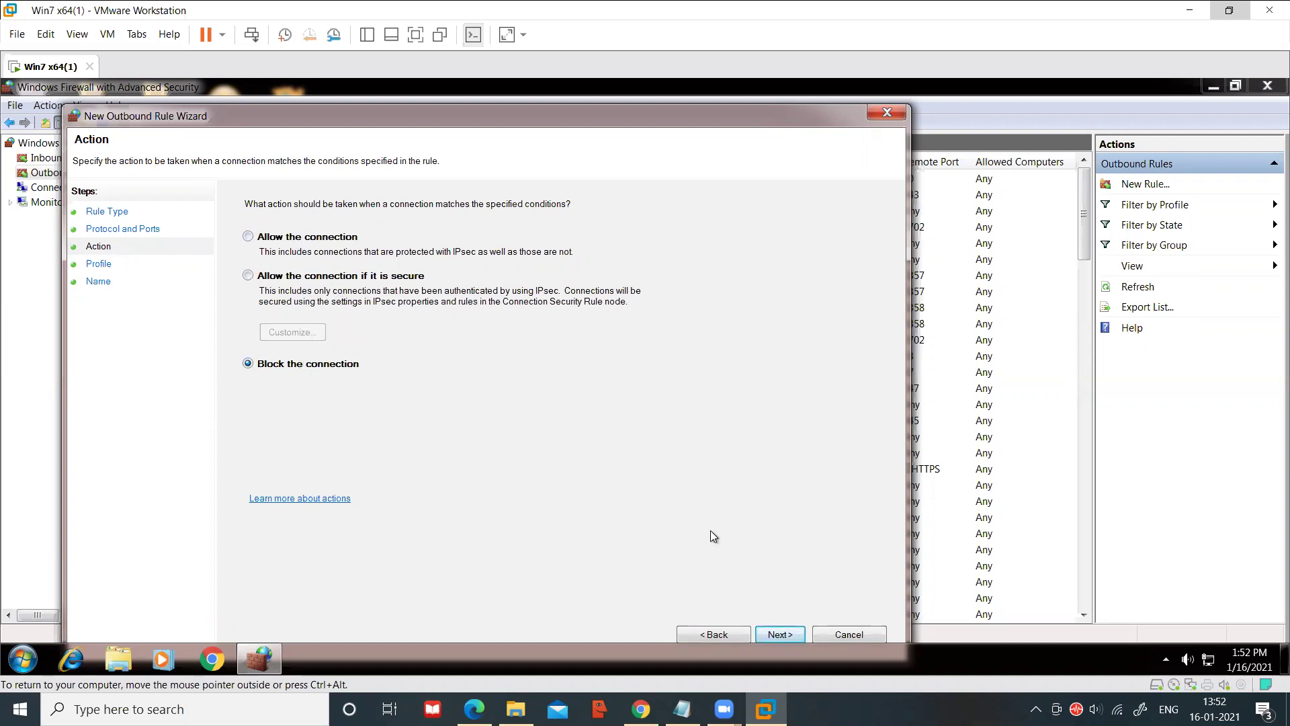
Set the outbound rule to block the connection for the Domain, Private and Public profiles, and finish it with the name HTTP Block
{"action": "left_click", "coordinate": [780, 635]}
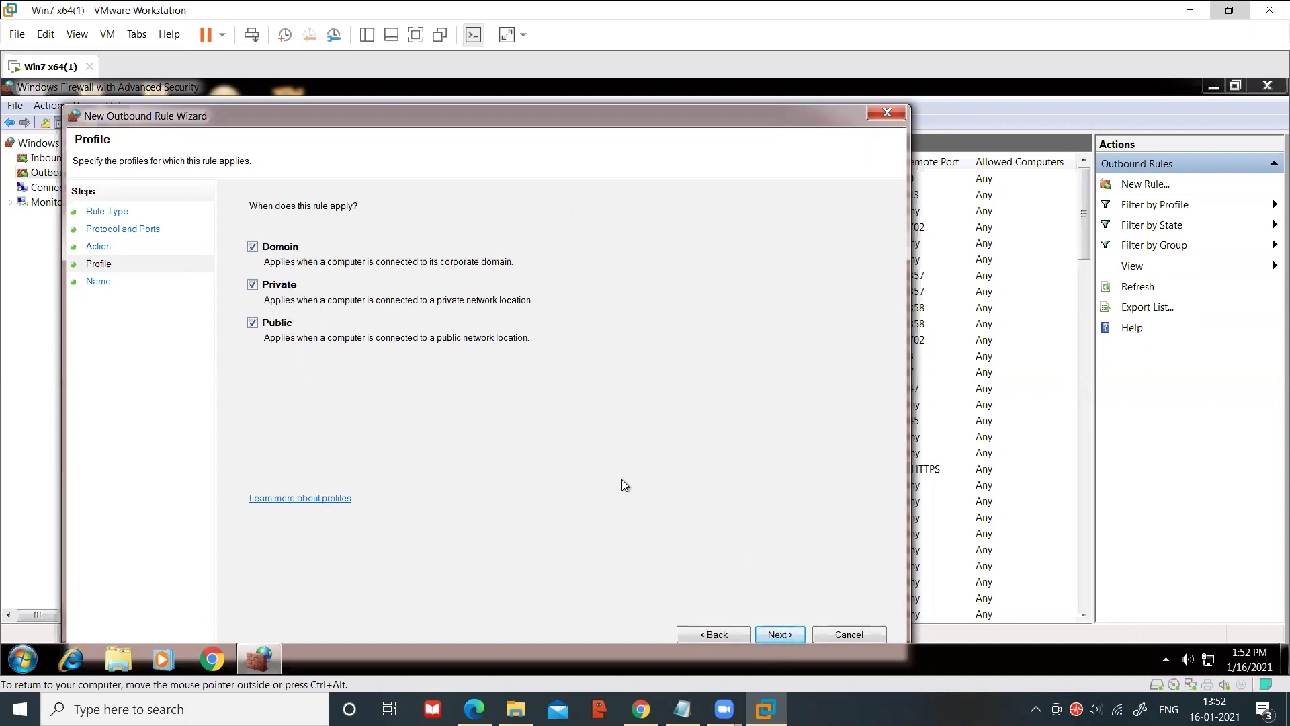
{"action": "left_click", "coordinate": [778, 634]}
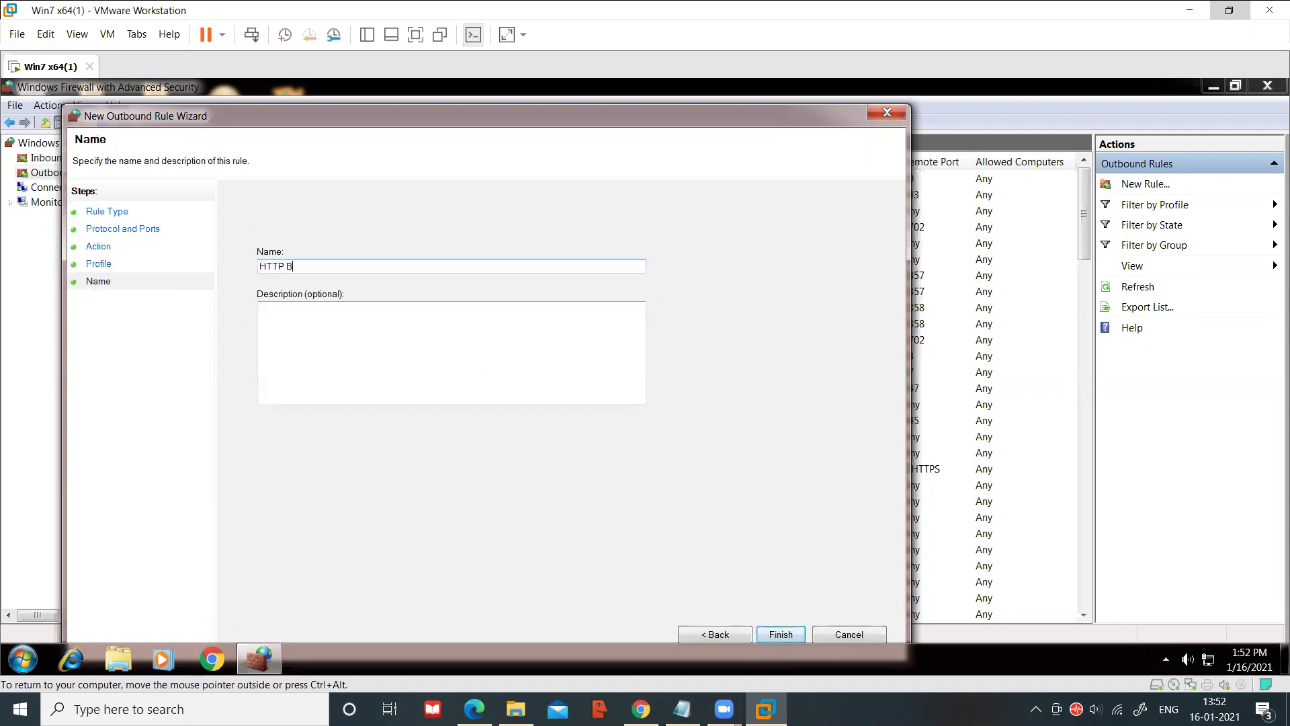
{"action": "left_click", "coordinate": [355, 330]}
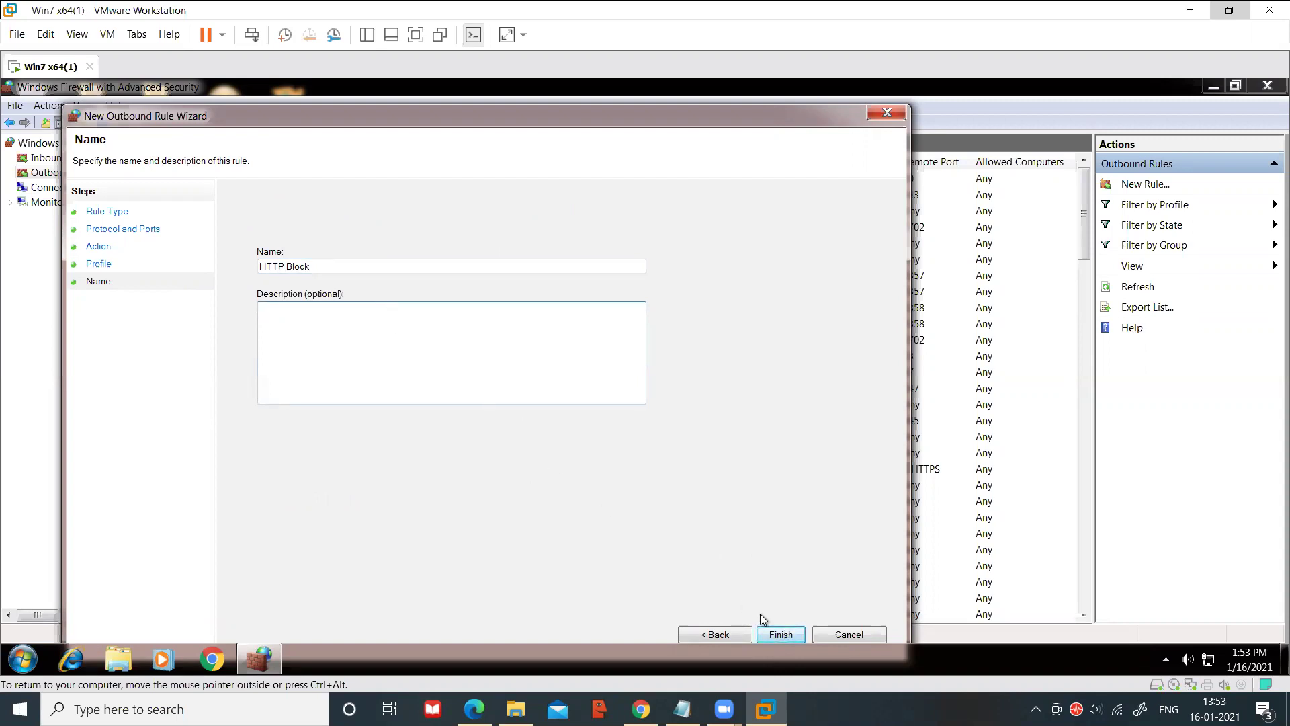
{"action": "left_click", "coordinate": [781, 635]}
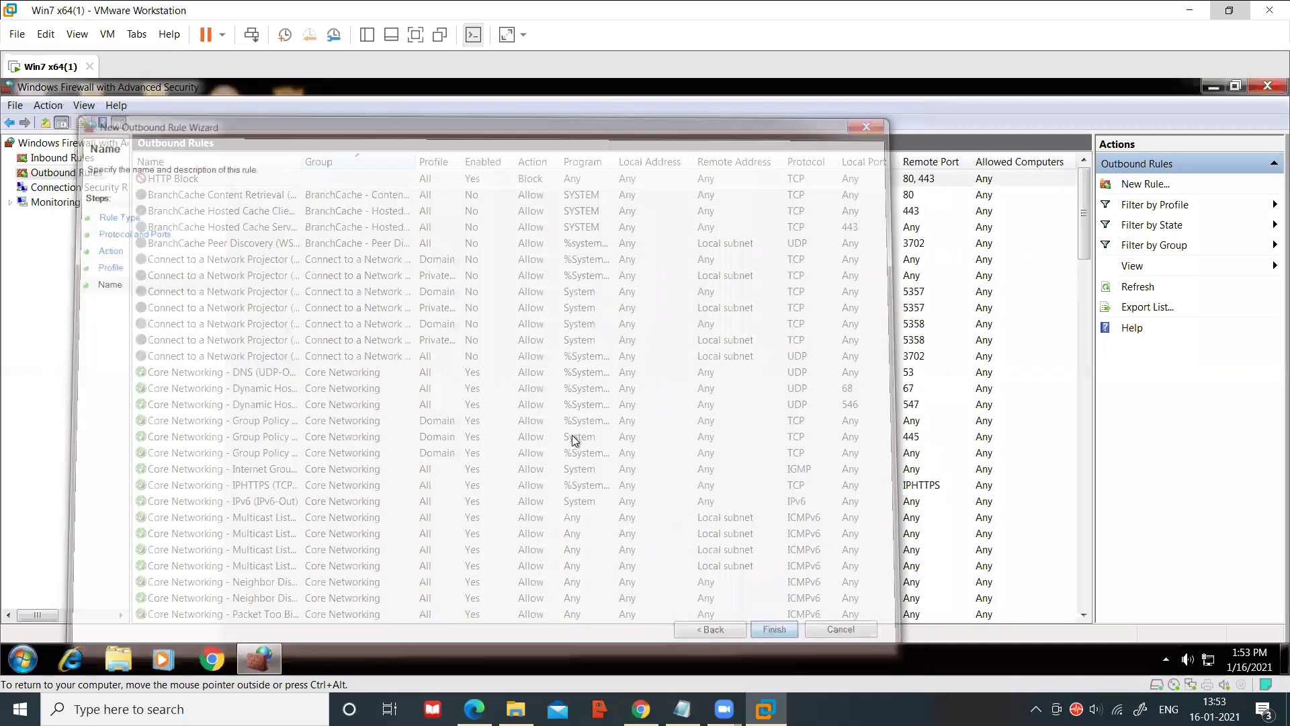
Switch to Chrome and load google.com to test the outbound block, then return to the firewall console
{"action": "left_click", "coordinate": [215, 667]}
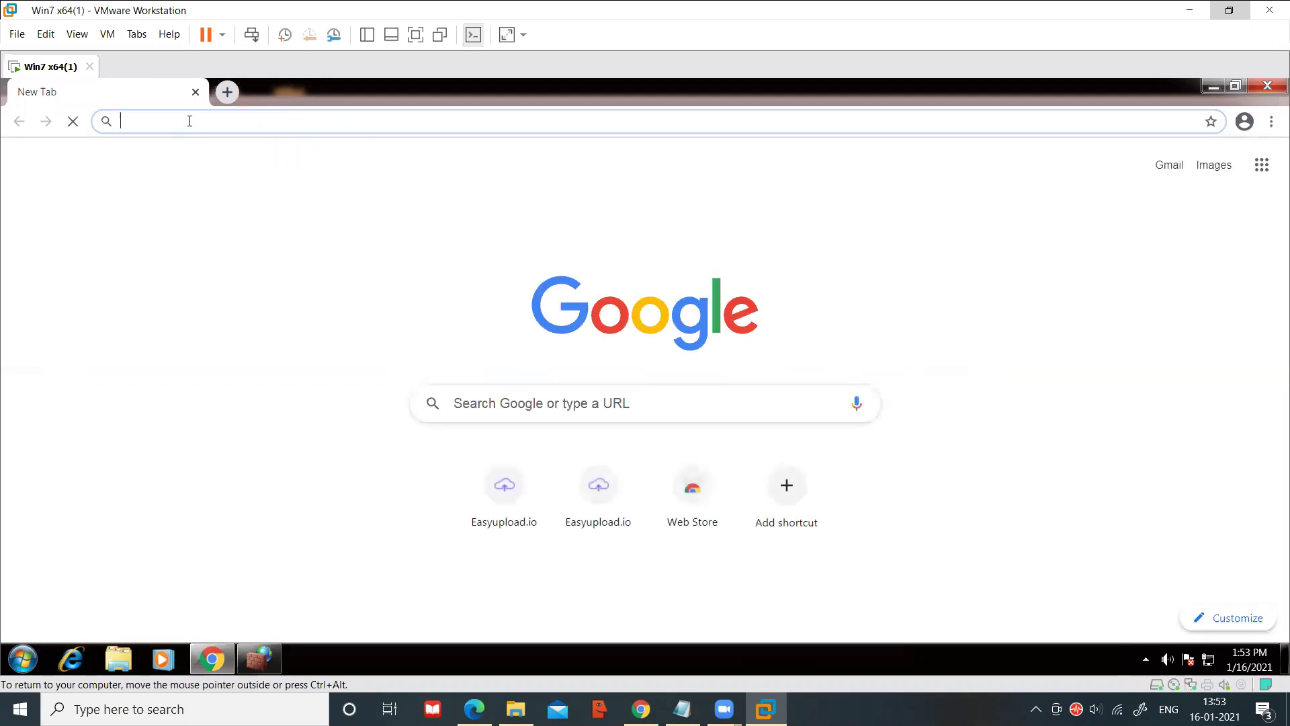
{"action": "type", "text": "go"}
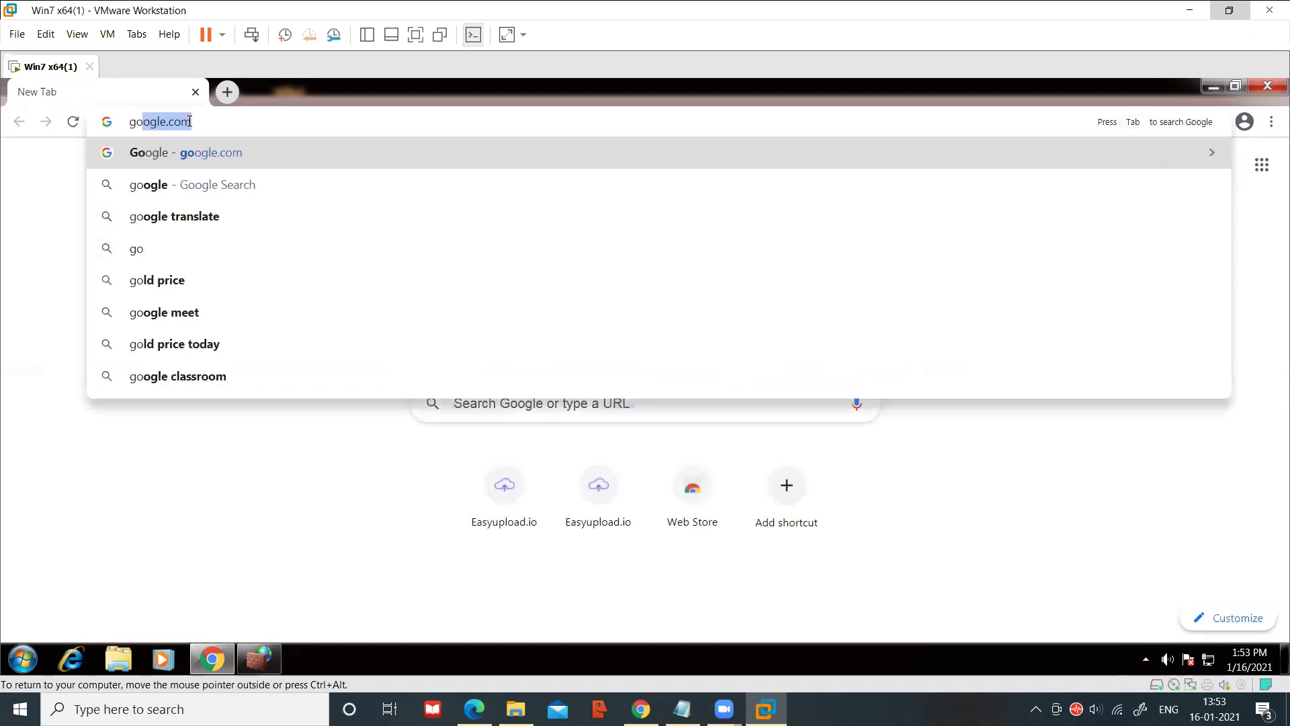
{"action": "key", "text": "Return"}
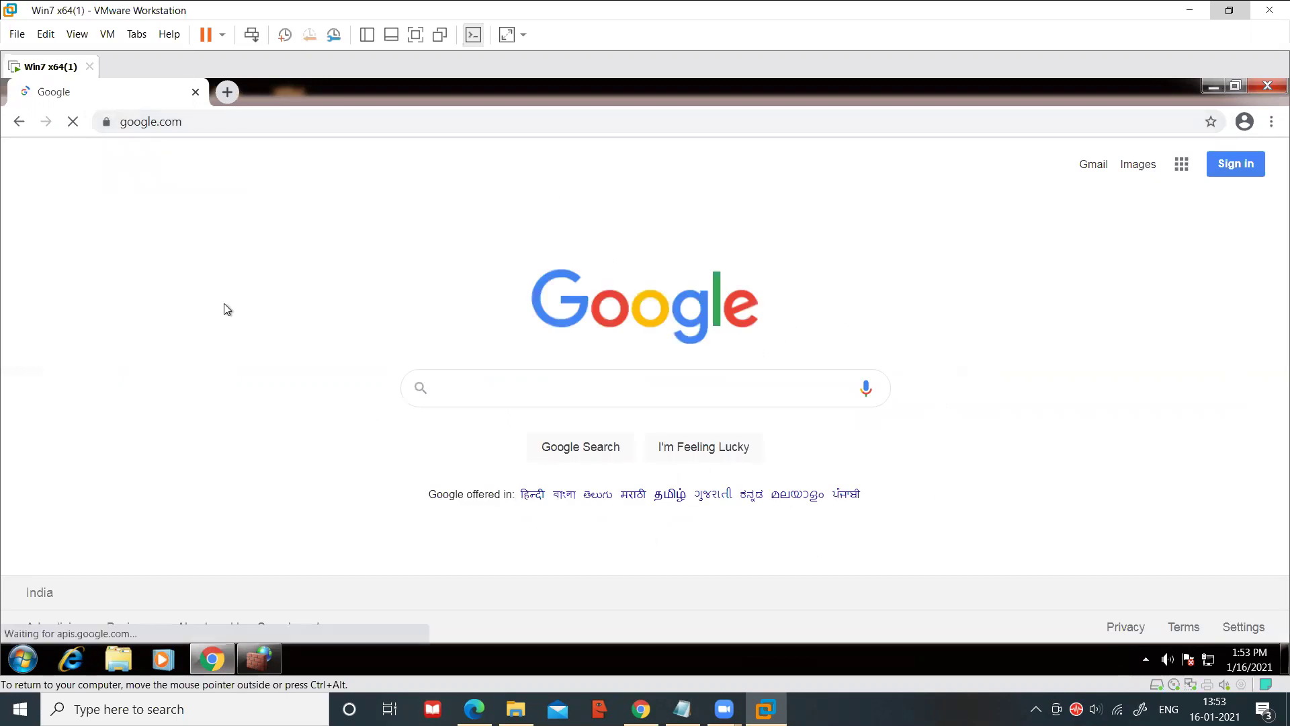
{"action": "left_click", "coordinate": [1214, 88]}
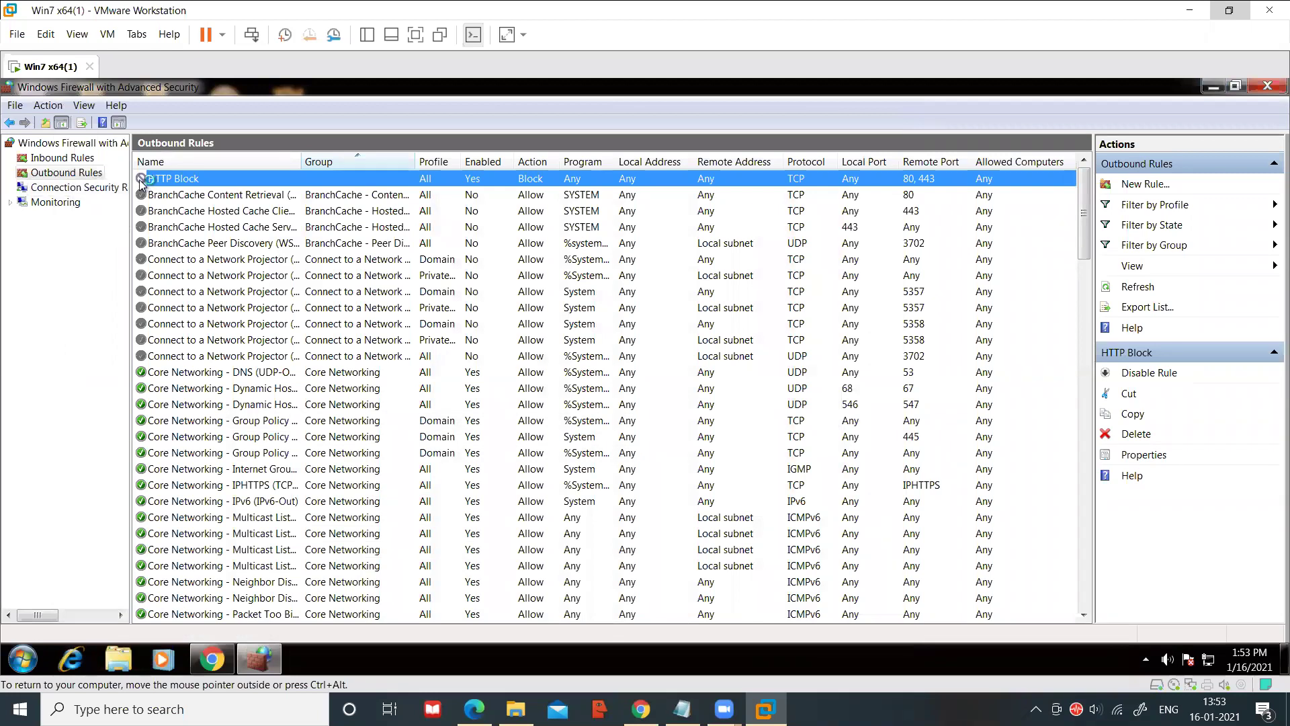
Start a new inbound rule of type Port for TCP on specific local ports 80, 443
{"action": "left_click", "coordinate": [57, 158]}
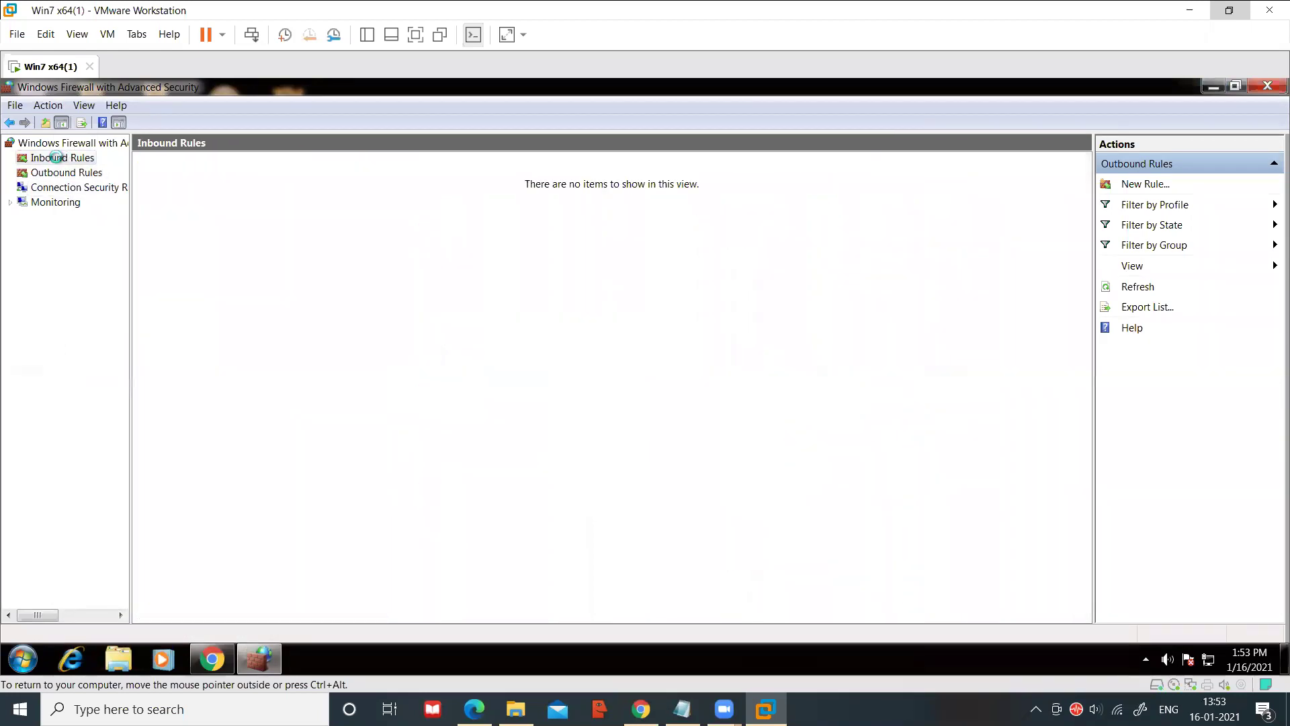
{"action": "left_click", "coordinate": [1153, 186]}
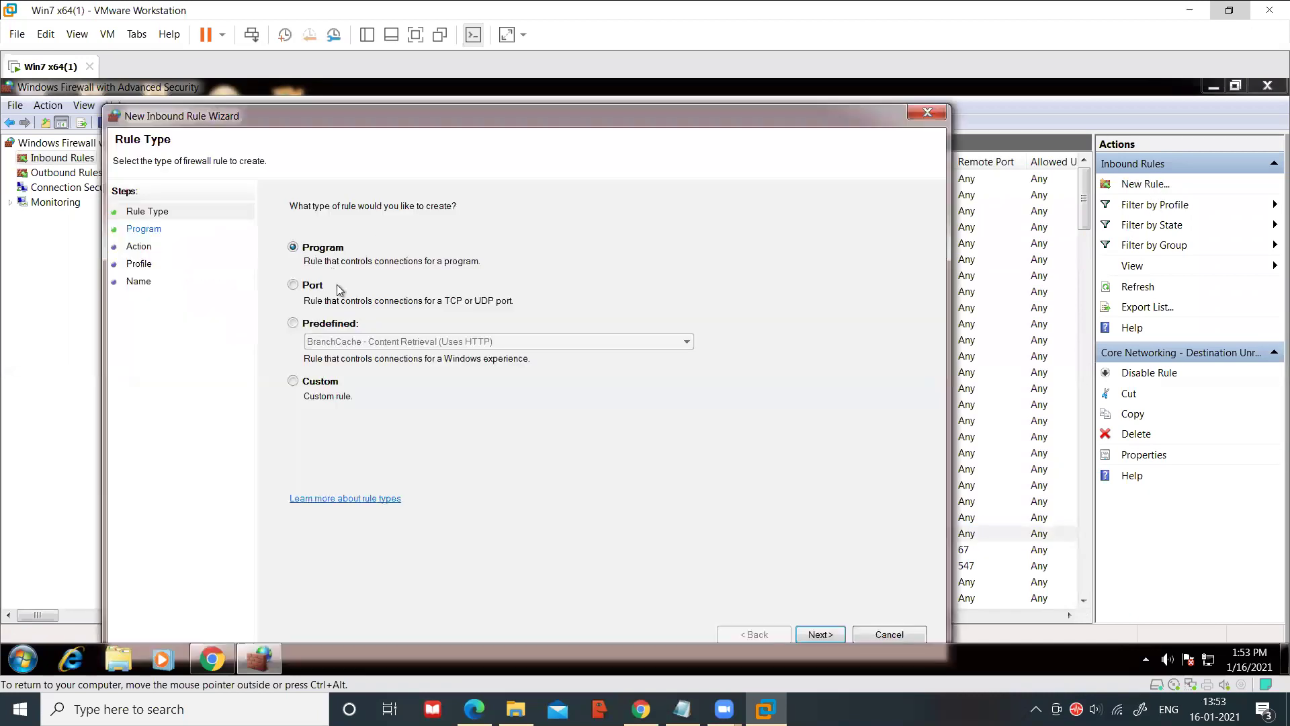
{"action": "left_click", "coordinate": [296, 287]}
{"action": "left_click", "coordinate": [820, 635]}
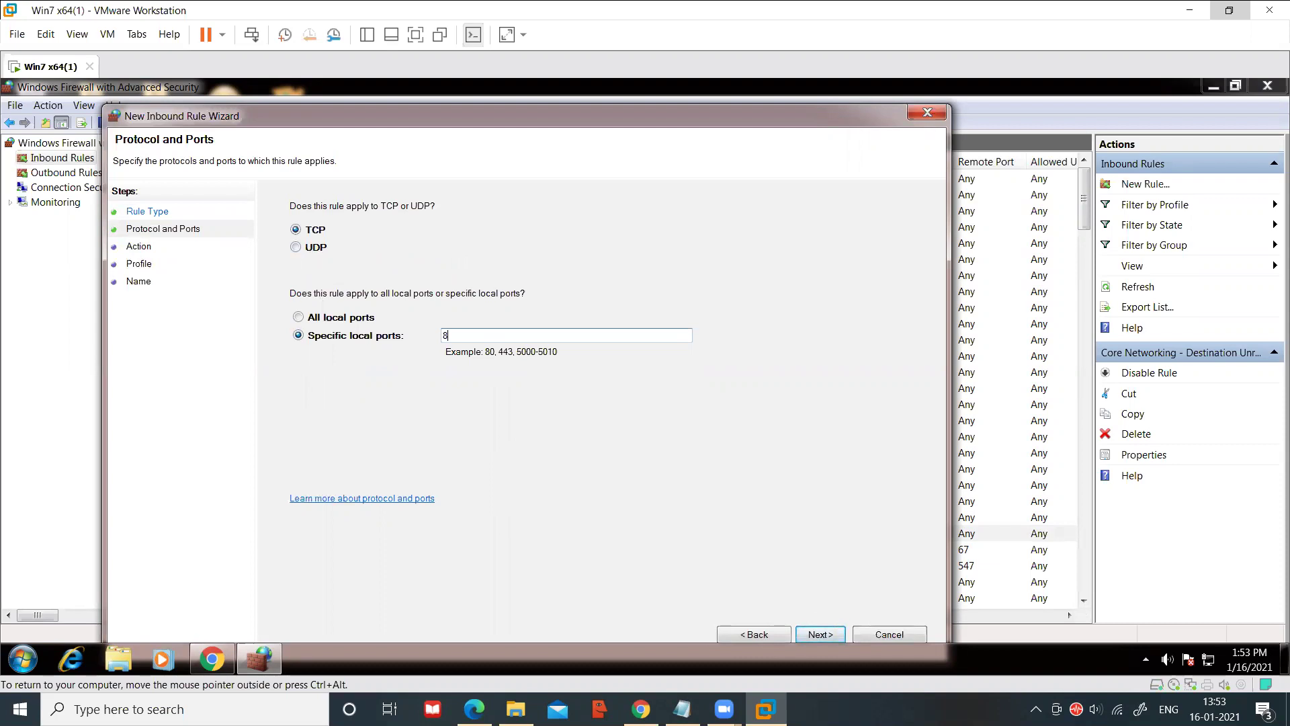
{"action": "type", "text": "80, 443"}
{"action": "left_click", "coordinate": [814, 633]}
Set the inbound rule to block the connection for all profiles, and finish it with the name HTTP Block
{"action": "left_click", "coordinate": [289, 364]}
{"action": "left_click", "coordinate": [821, 634]}
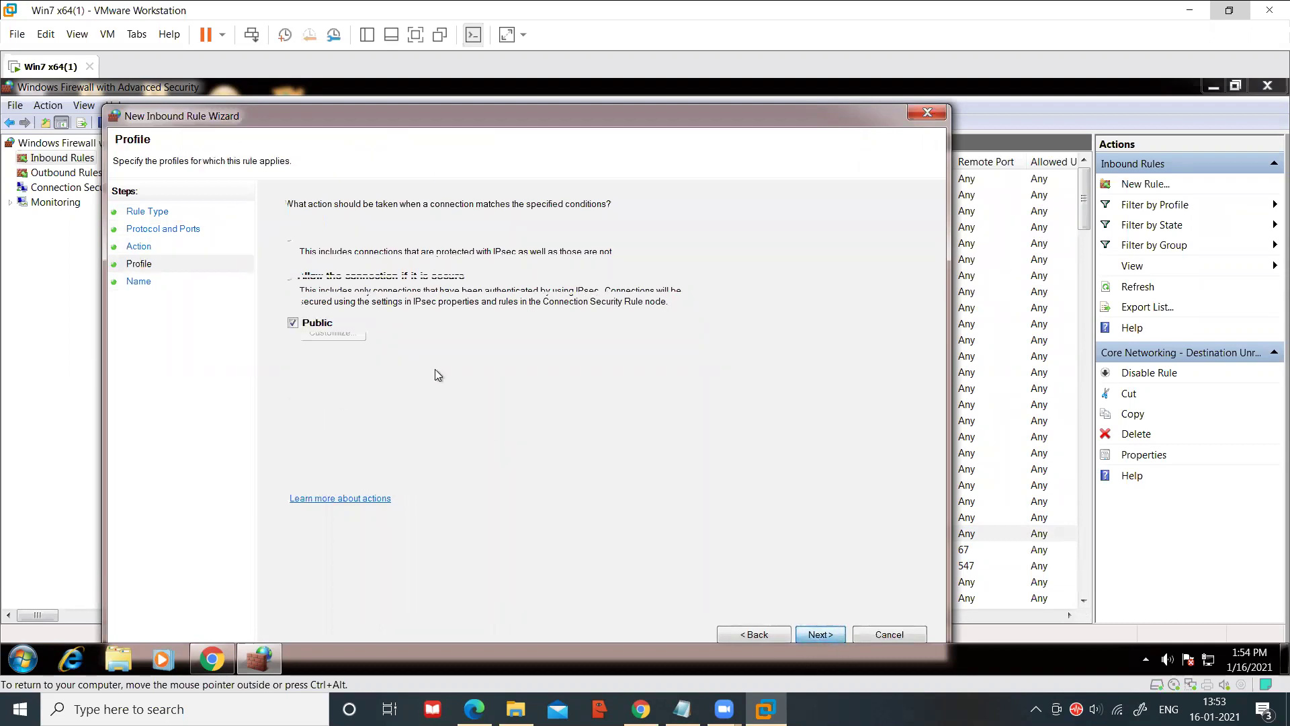
{"action": "left_click", "coordinate": [821, 634]}
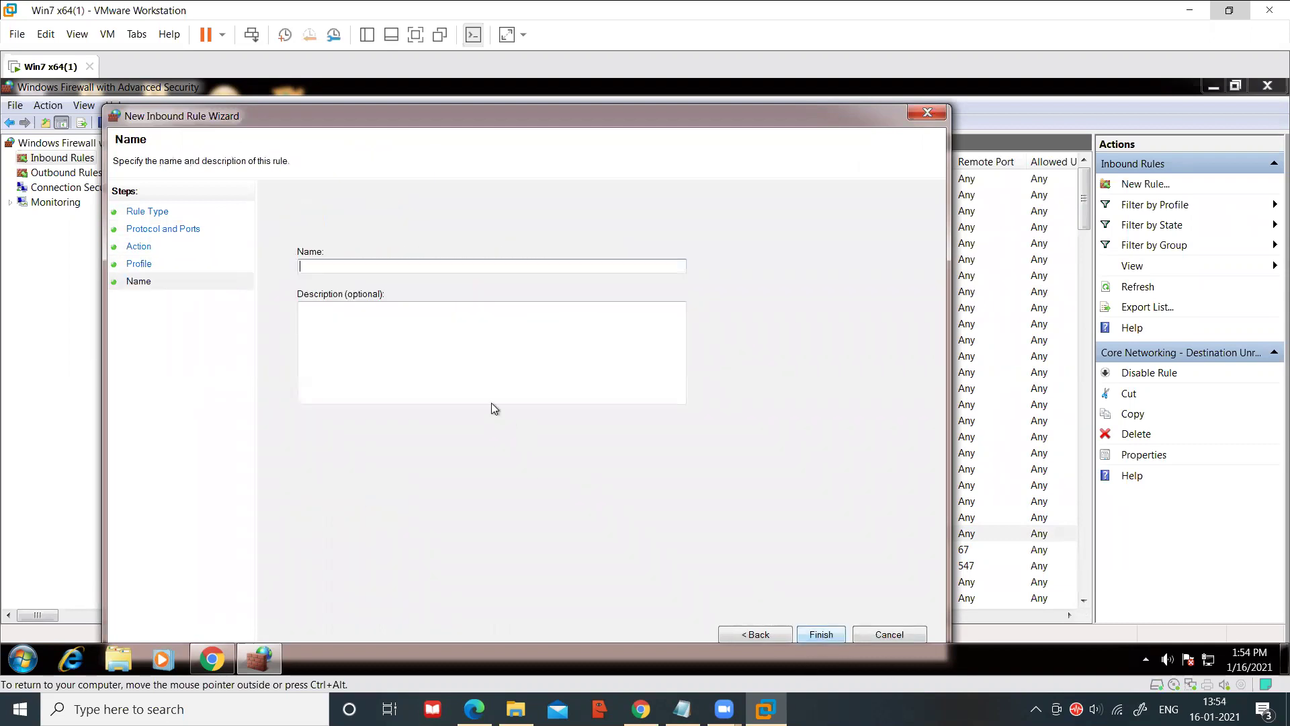
{"action": "type", "text": "Htt"}
{"action": "type", "text": "TTP Bock"}
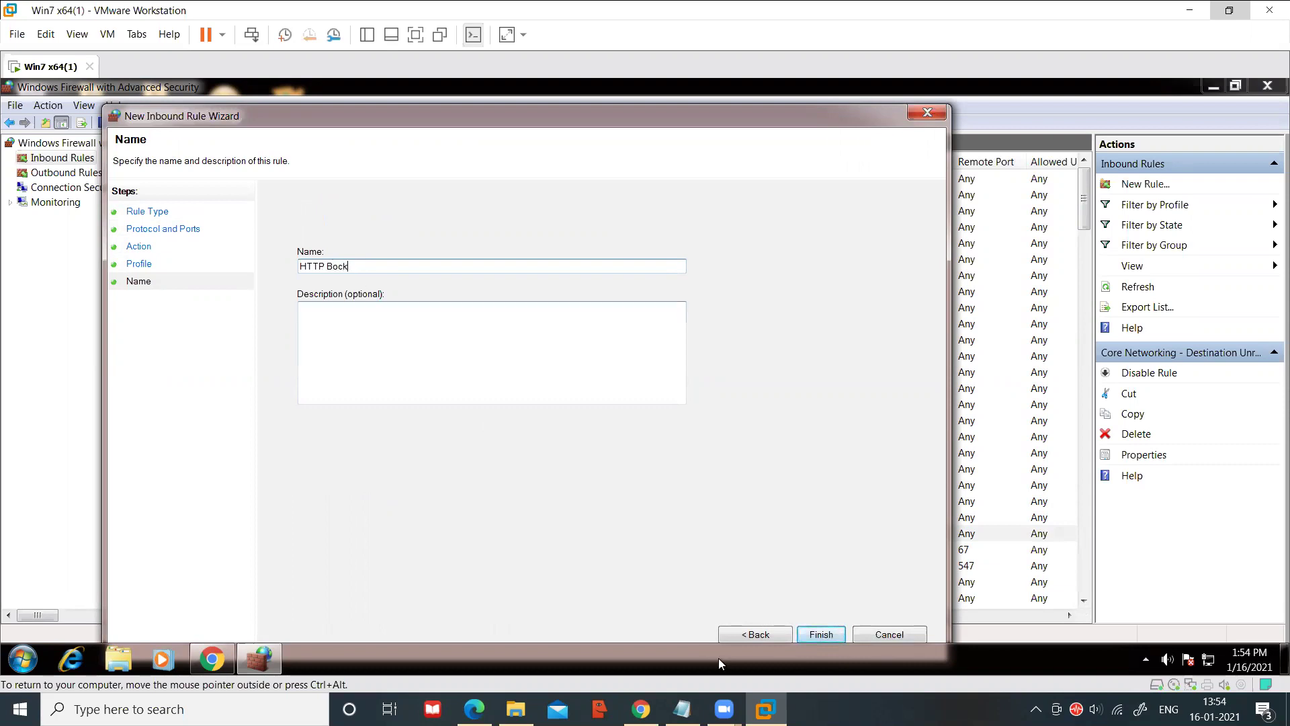
{"action": "type", "text": "l"}
{"action": "left_click", "coordinate": [829, 636]}
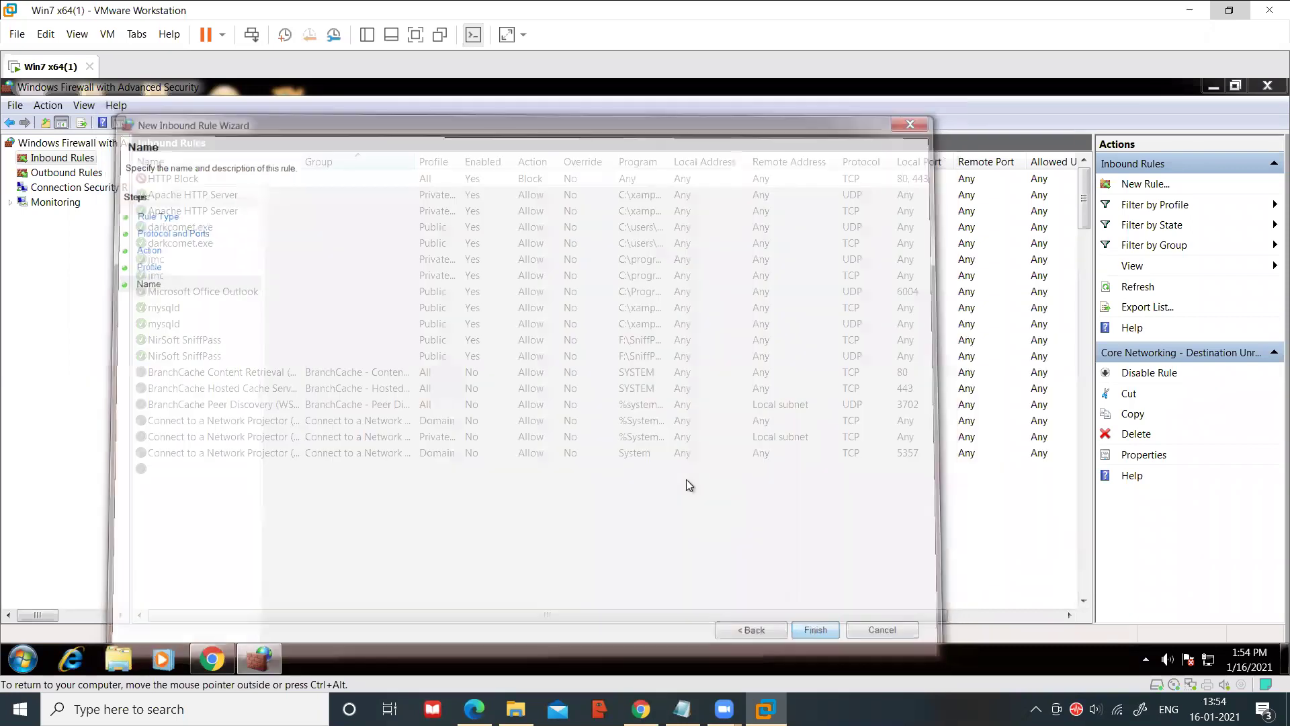
Switch to Chrome and reload google.com to test the new inbound block rule
{"action": "left_click", "coordinate": [212, 659]}
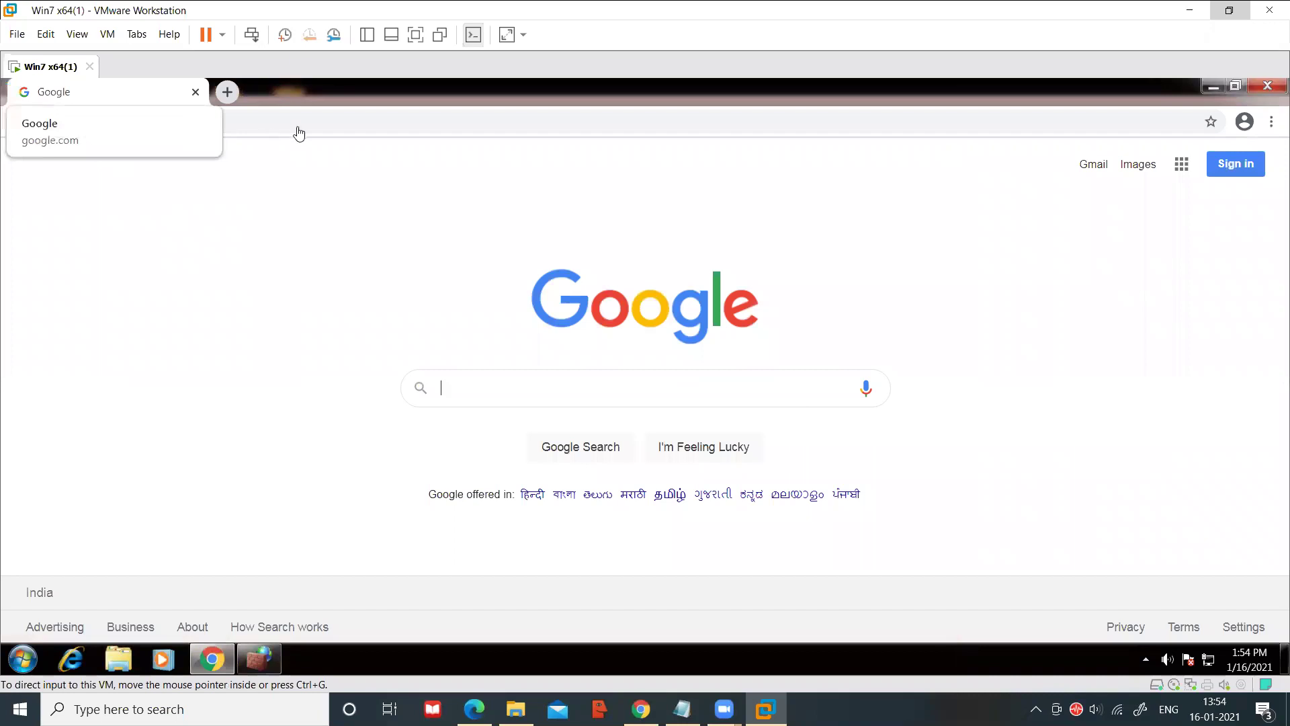
{"action": "left_click", "coordinate": [74, 123]}
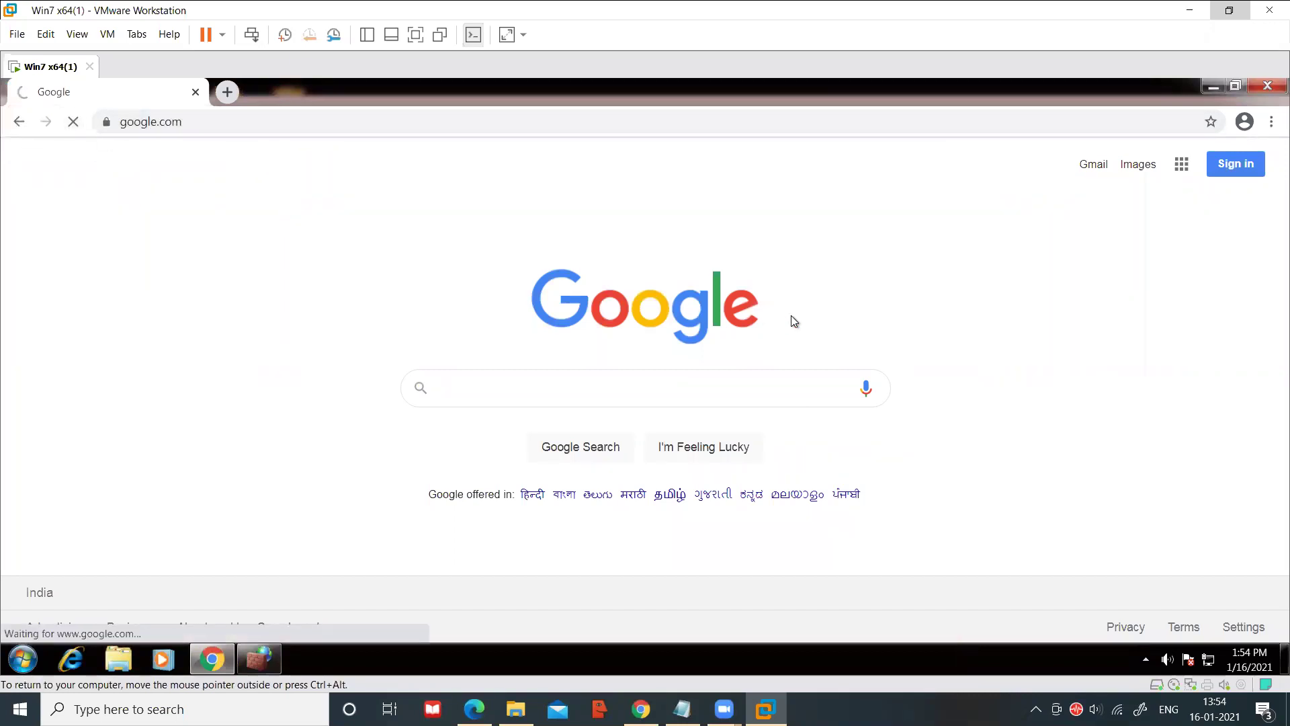
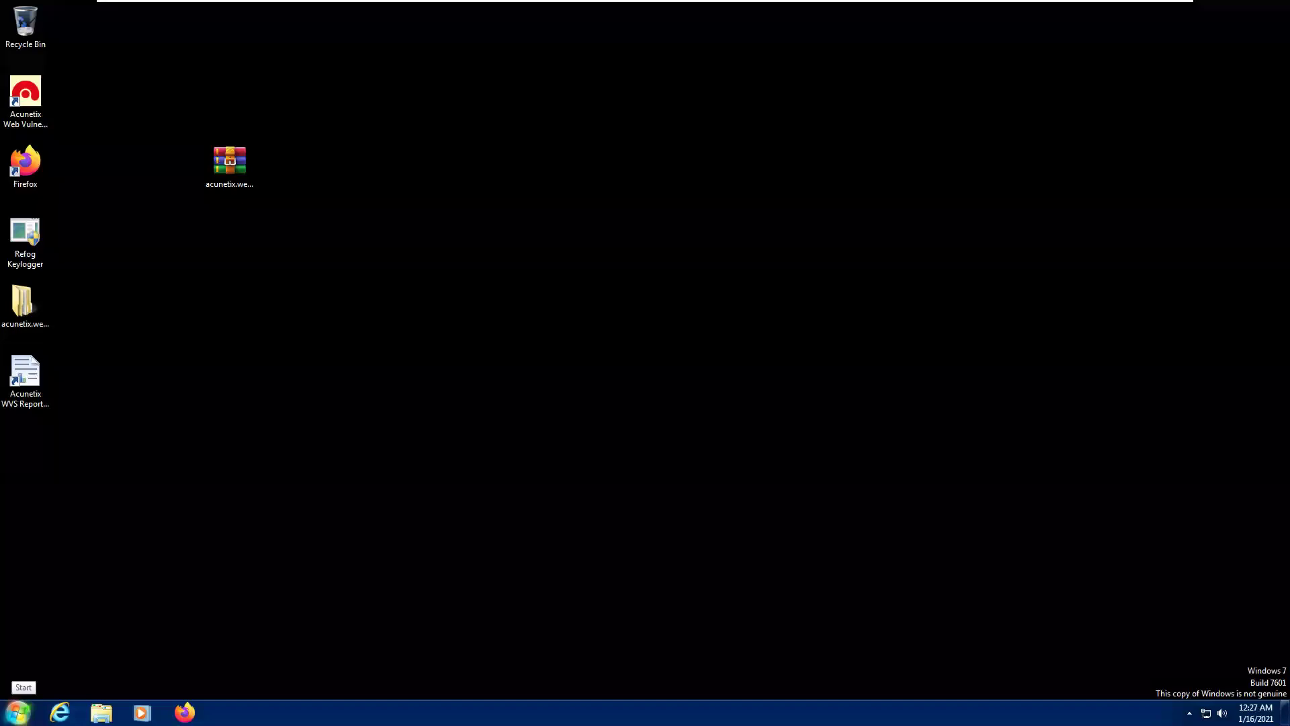
Find and open Windows Firewall with Advanced Security in the Windows 7 virtual machine
{"action": "left_click", "coordinate": [18, 712]}
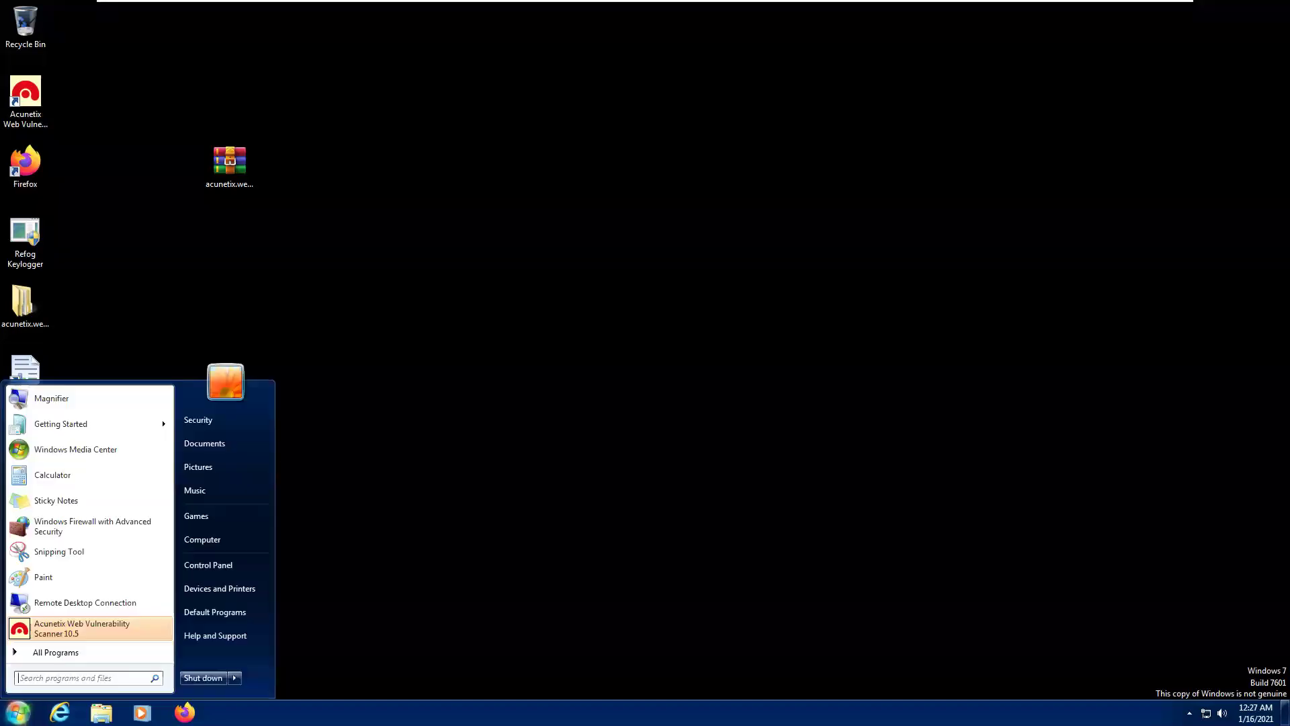
{"action": "type", "text": "fire"}
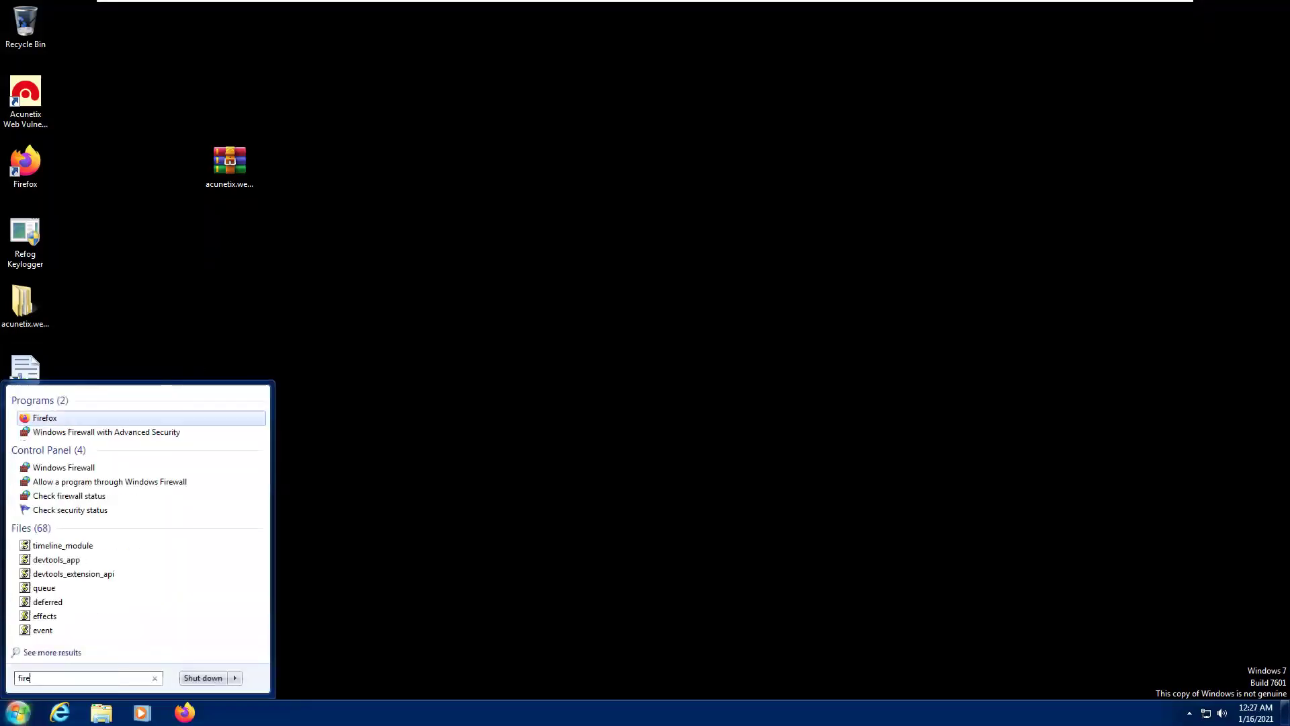
{"action": "left_click", "coordinate": [18, 712]}
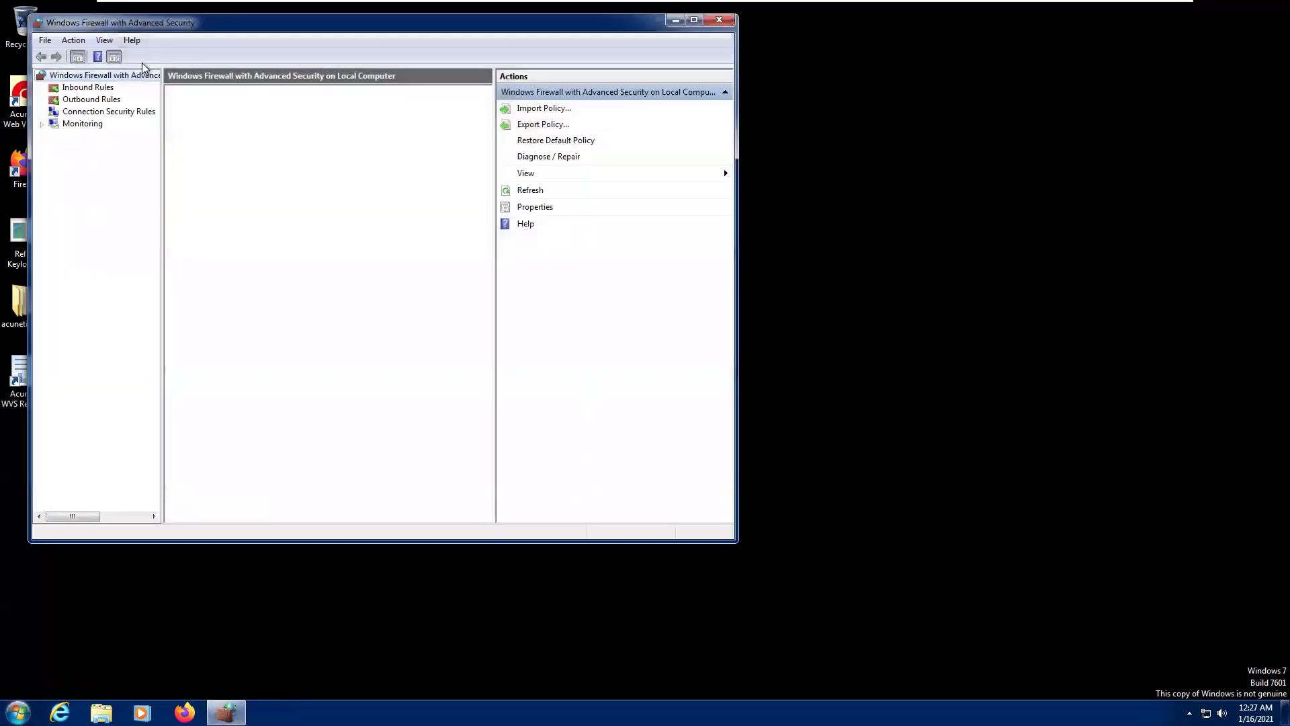
Start a new outbound rule of type Port for TCP on specific remote ports 80, 443
{"action": "left_click", "coordinate": [92, 100]}
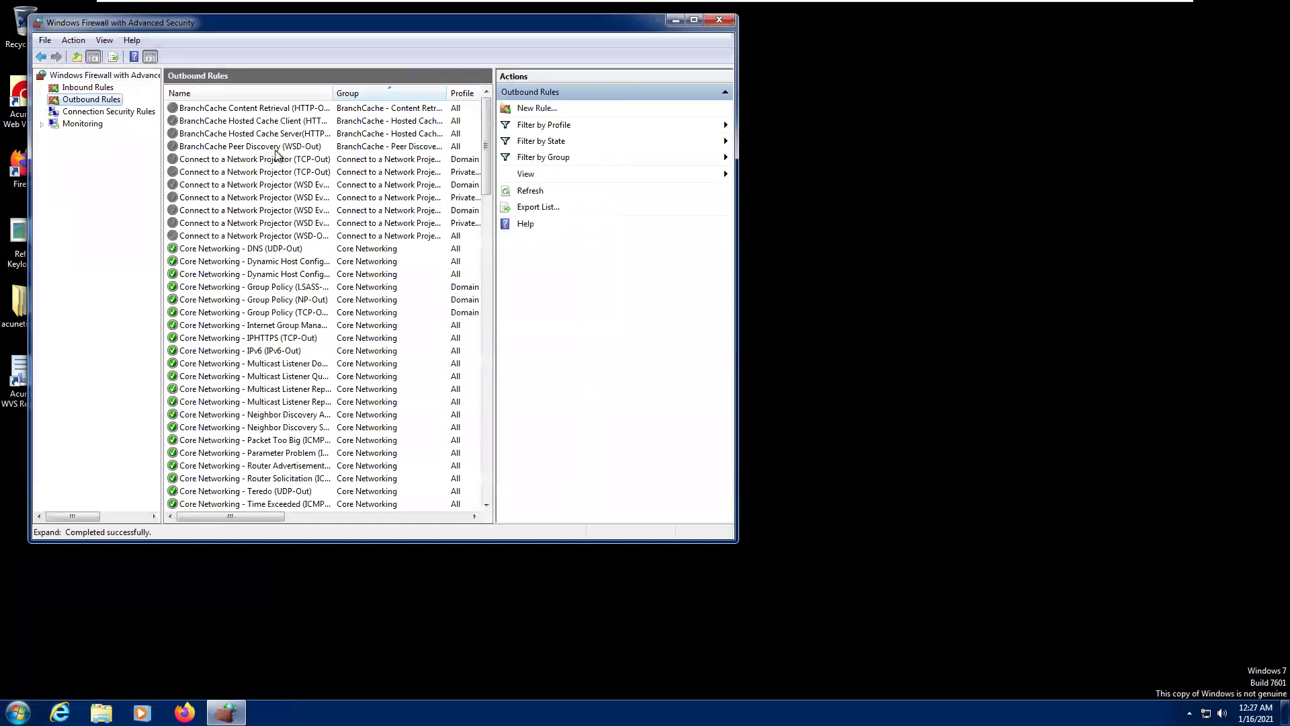
{"action": "left_click", "coordinate": [541, 109]}
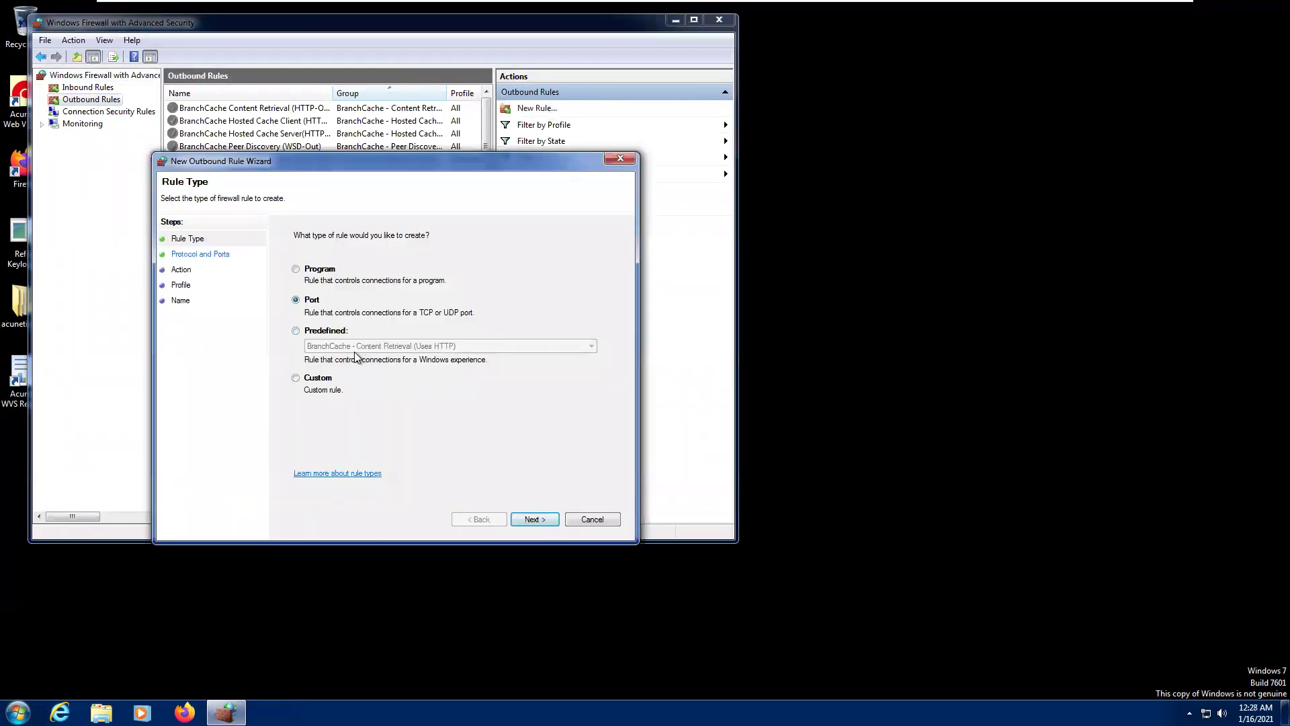
{"action": "left_click", "coordinate": [530, 521]}
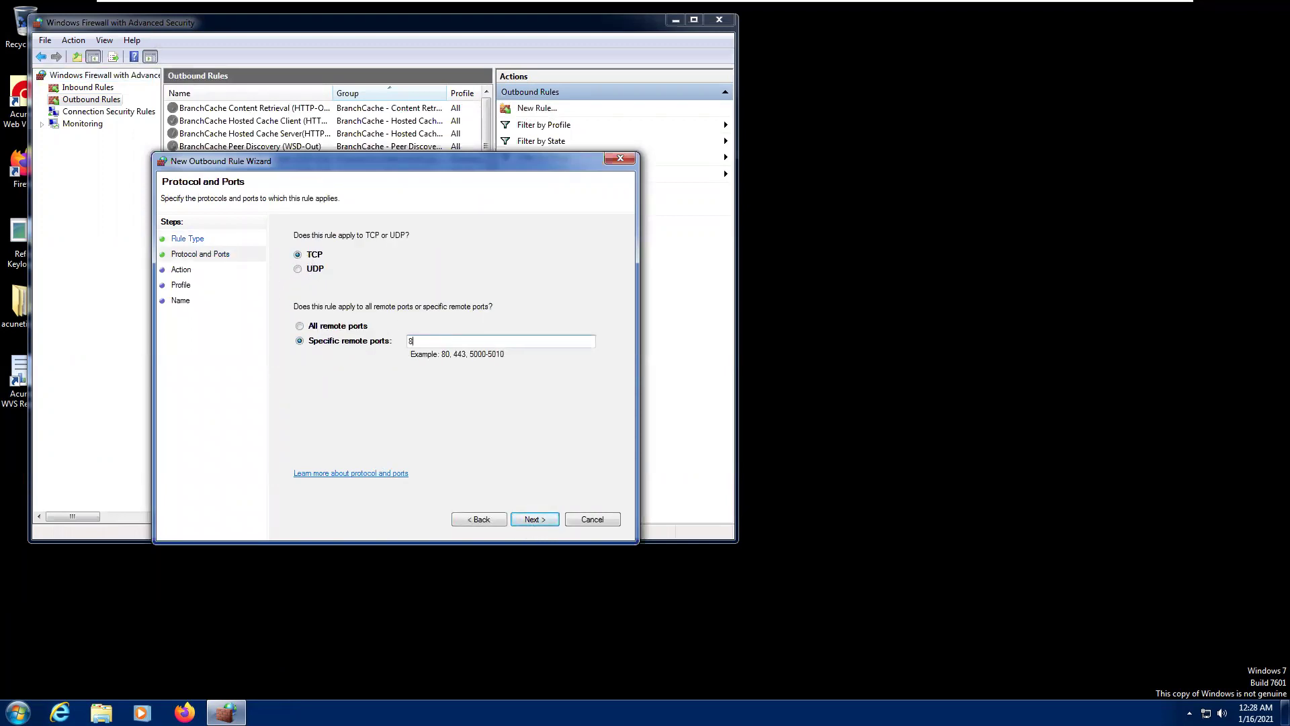
{"action": "type", "text": "80, 443"}
{"action": "left_click", "coordinate": [525, 519]}
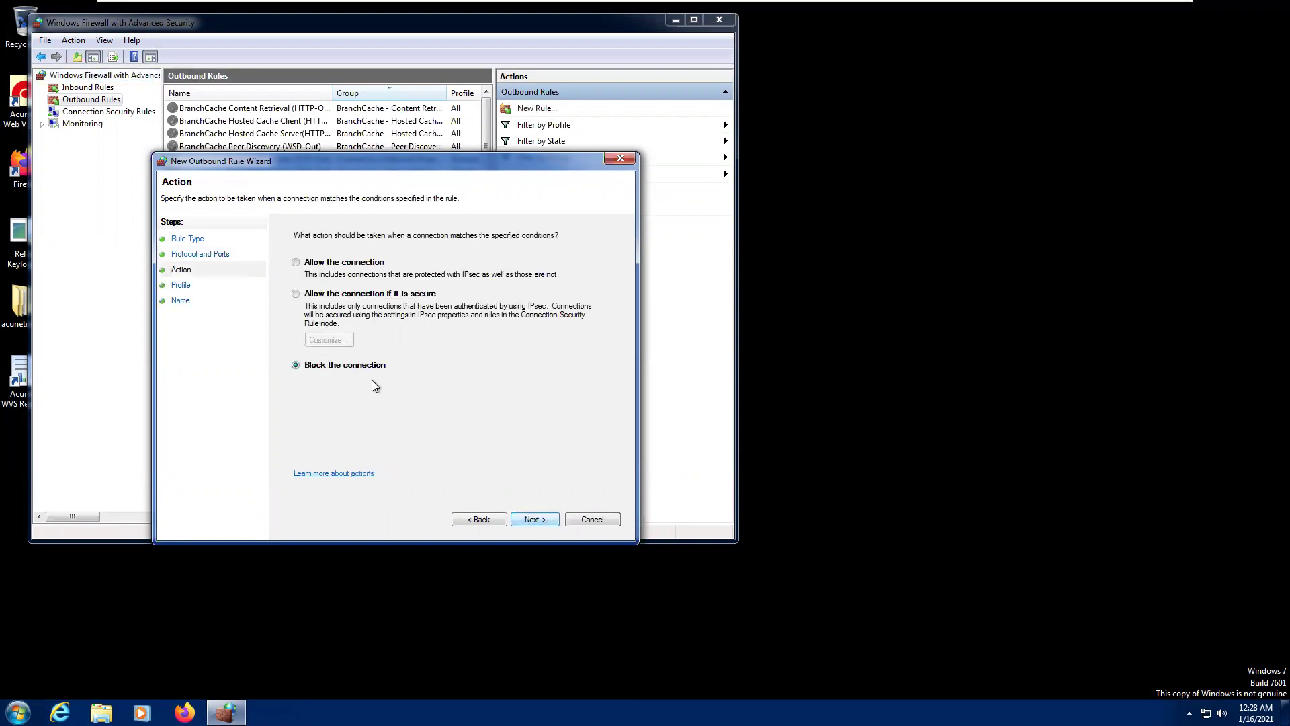
Set the outbound rule to block the connection for all profiles, and finish it with the name HTTPBlock
{"action": "left_click", "coordinate": [530, 519]}
{"action": "left_click", "coordinate": [531, 518]}
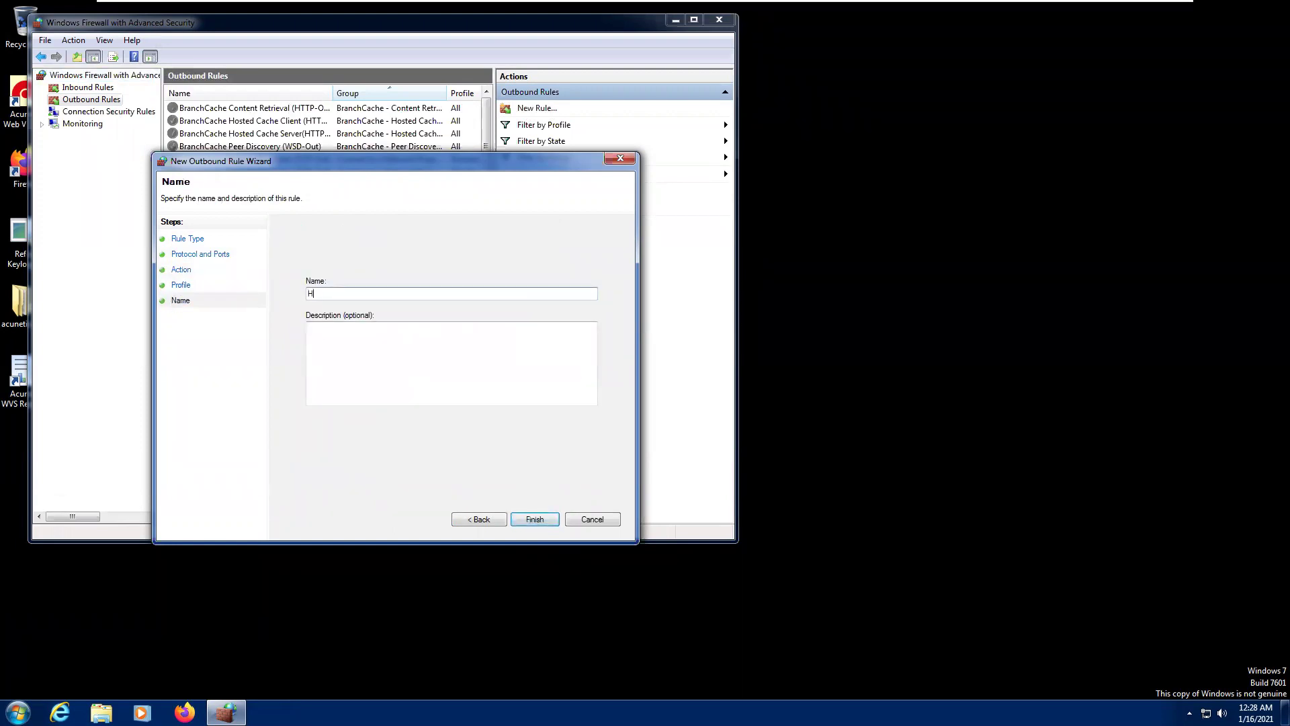
{"action": "type", "text": "HTT"}
{"action": "key", "text": "Return"}
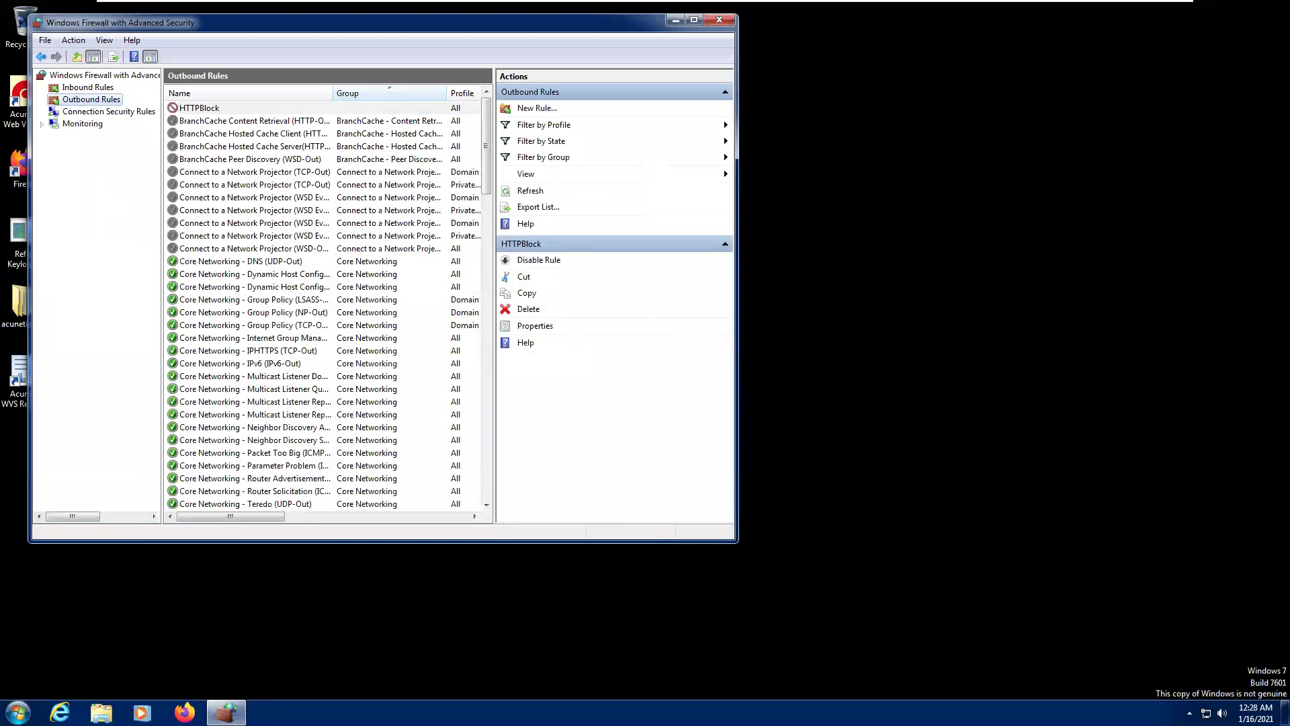
Open Firefox and load google.com to test the outbound block
{"action": "left_click", "coordinate": [184, 712]}
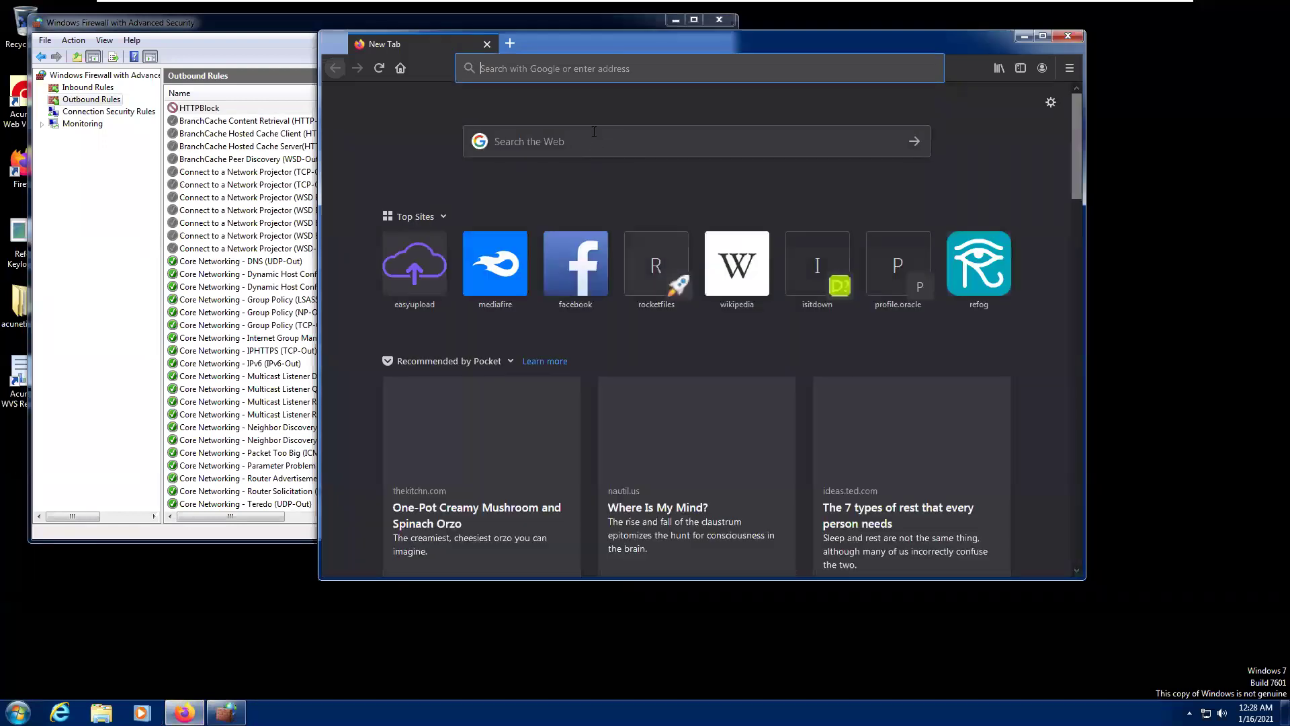
{"action": "type", "text": "google.com/"}
{"action": "key", "text": "Return"}
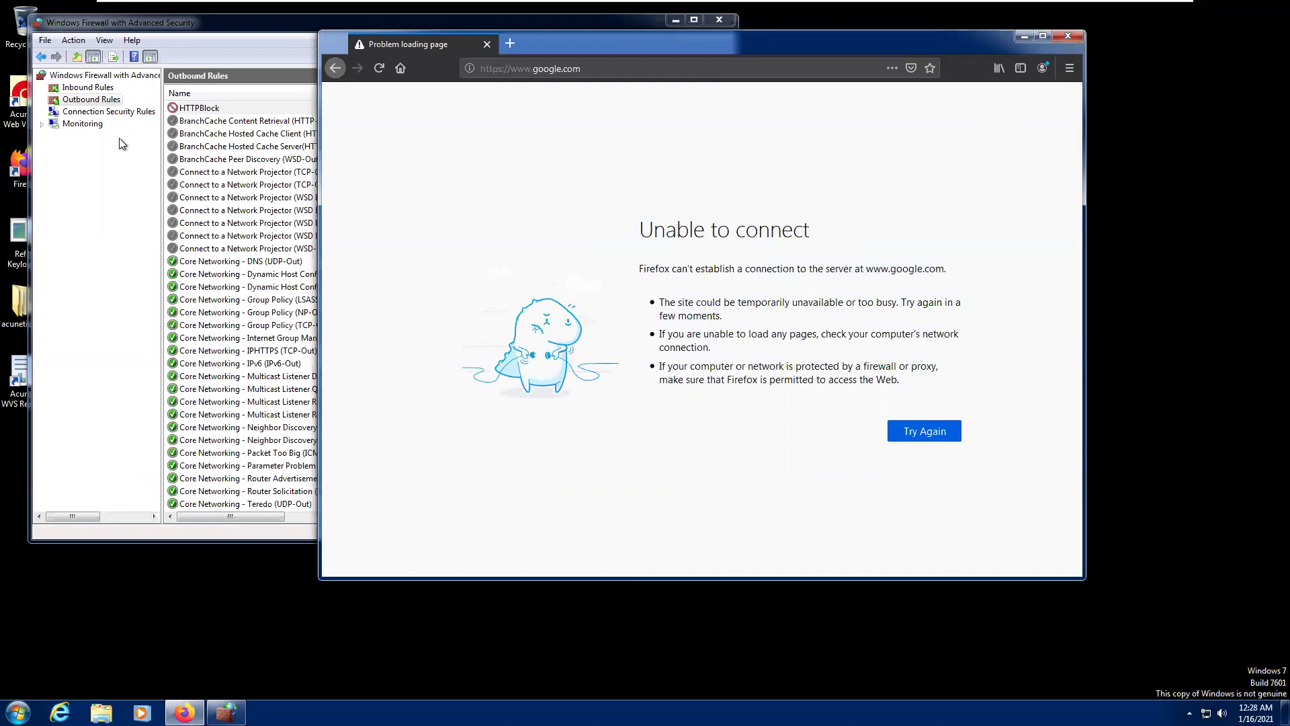
Return to the firewall console and disable the HTTPBlock outbound rule
{"action": "left_click", "coordinate": [213, 110]}
{"action": "right_click", "coordinate": [214, 113]}
{"action": "key", "text": "Escape"}
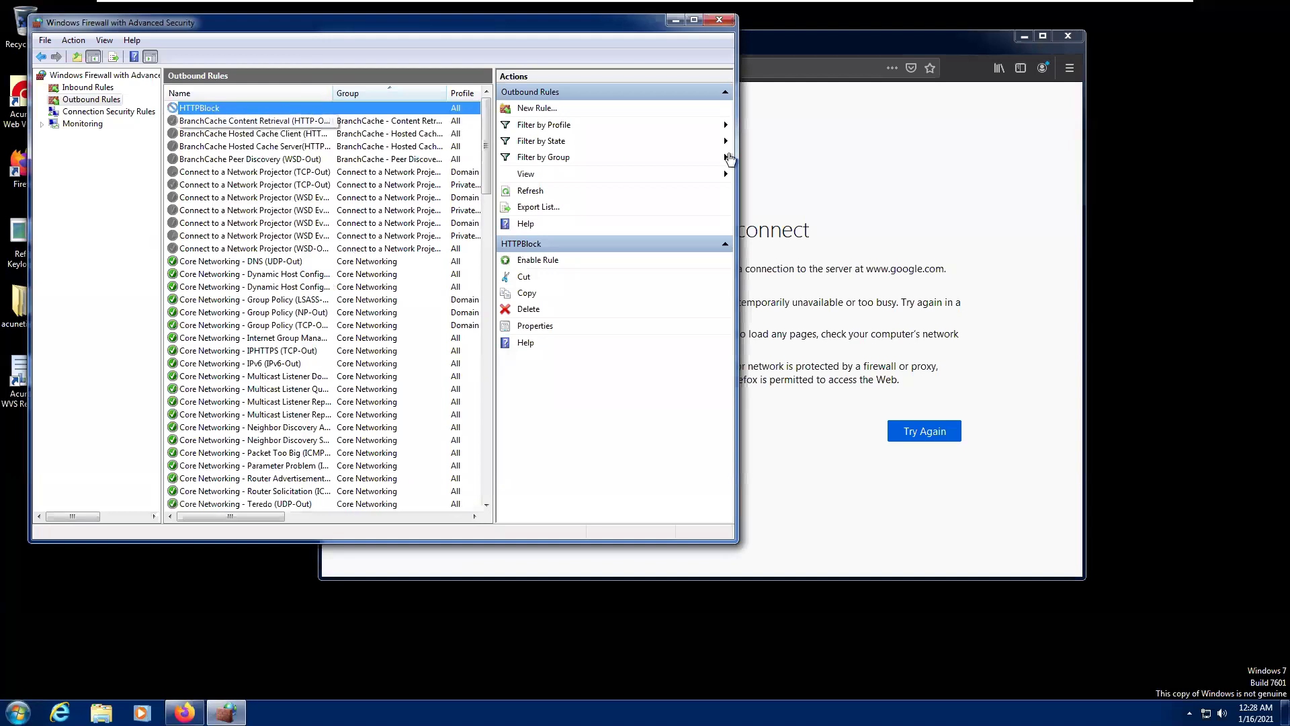
Switch to Firefox, reload google.com with the rule disabled, and close the browser
{"action": "left_click", "coordinate": [929, 159]}
{"action": "left_click", "coordinate": [389, 67]}
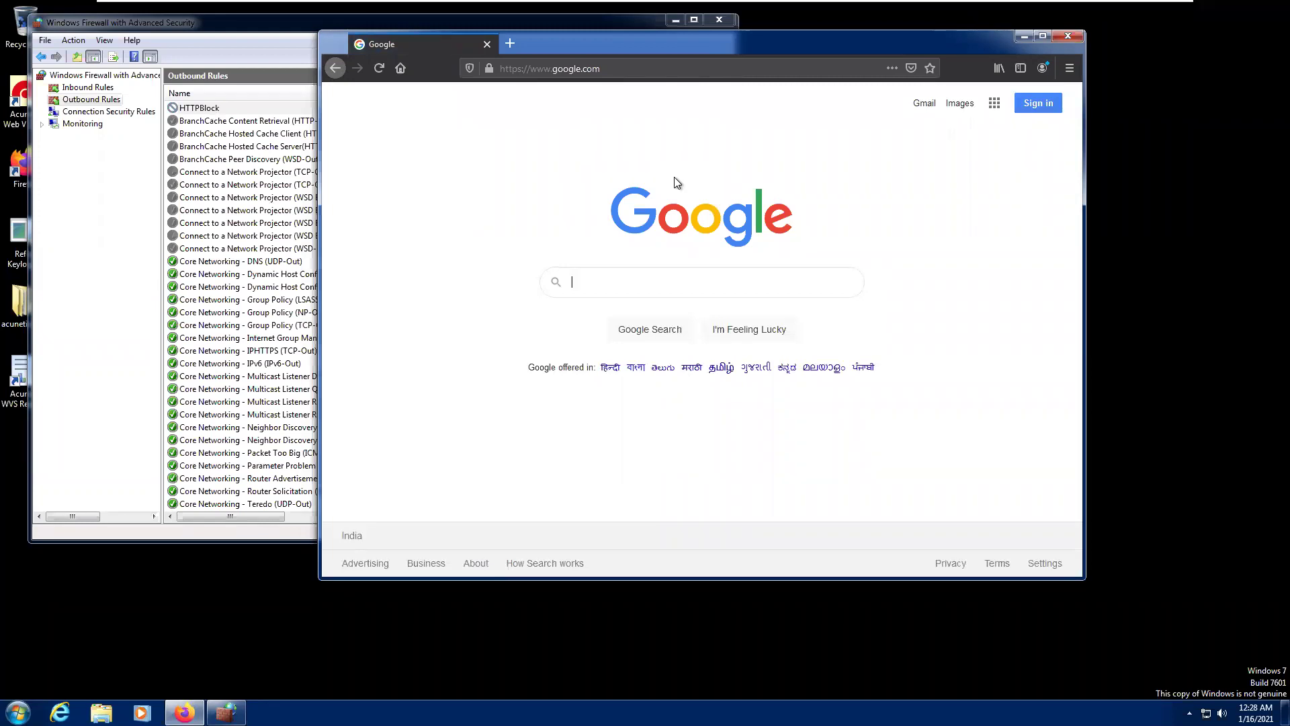
{"action": "left_click", "coordinate": [1068, 36]}
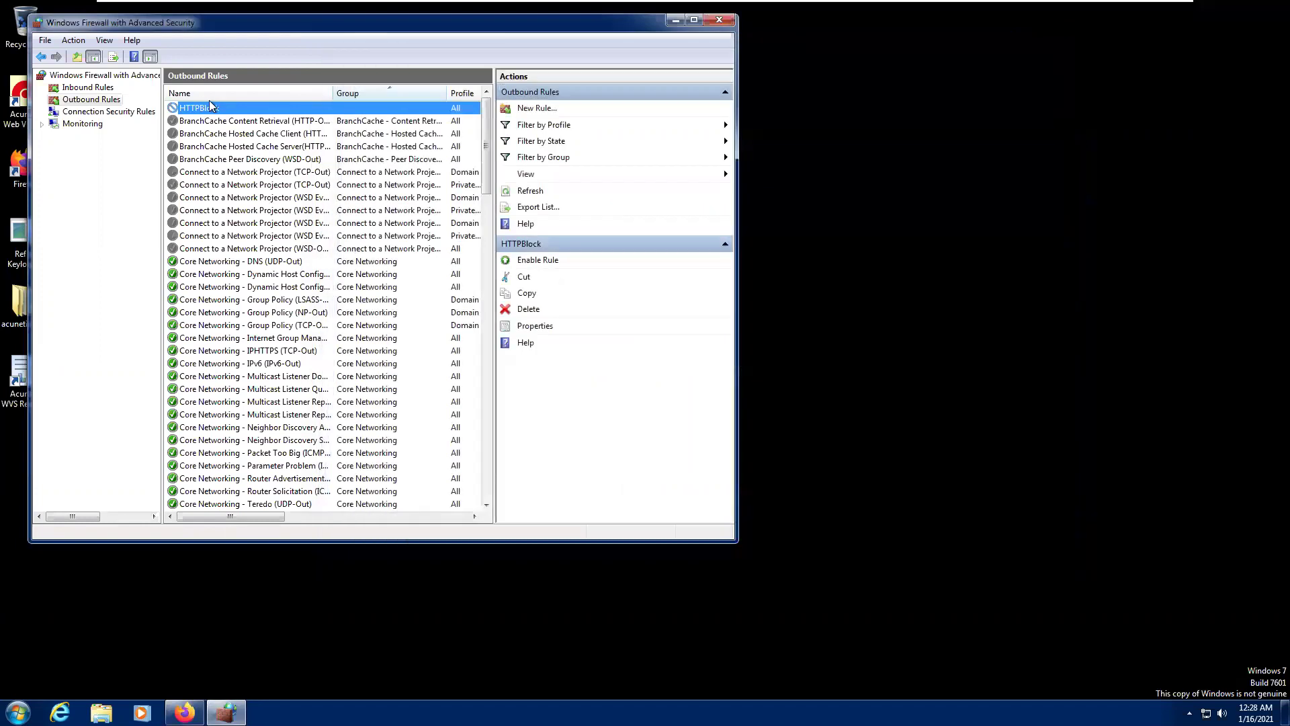
Open the HTTPBlock rule's properties, try limiting it to a specific program, and set it back to all programs
{"action": "right_click", "coordinate": [211, 108]}
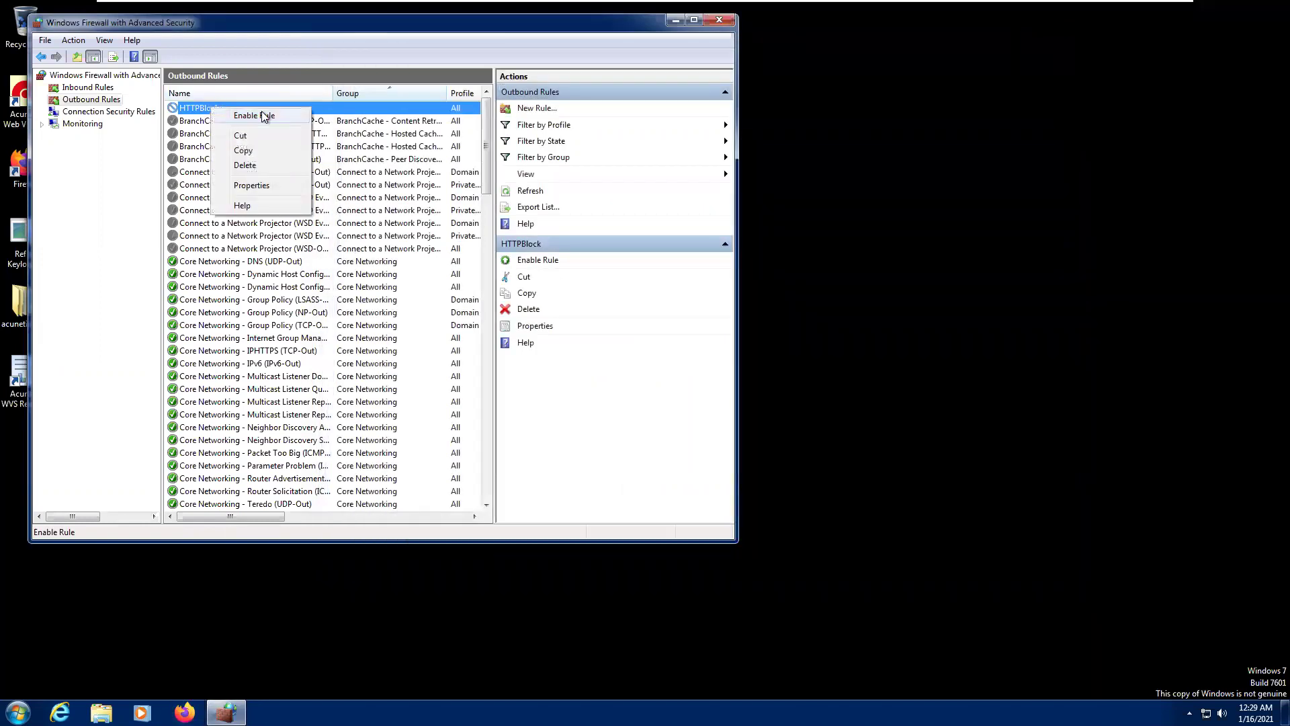
{"action": "left_click", "coordinate": [269, 186]}
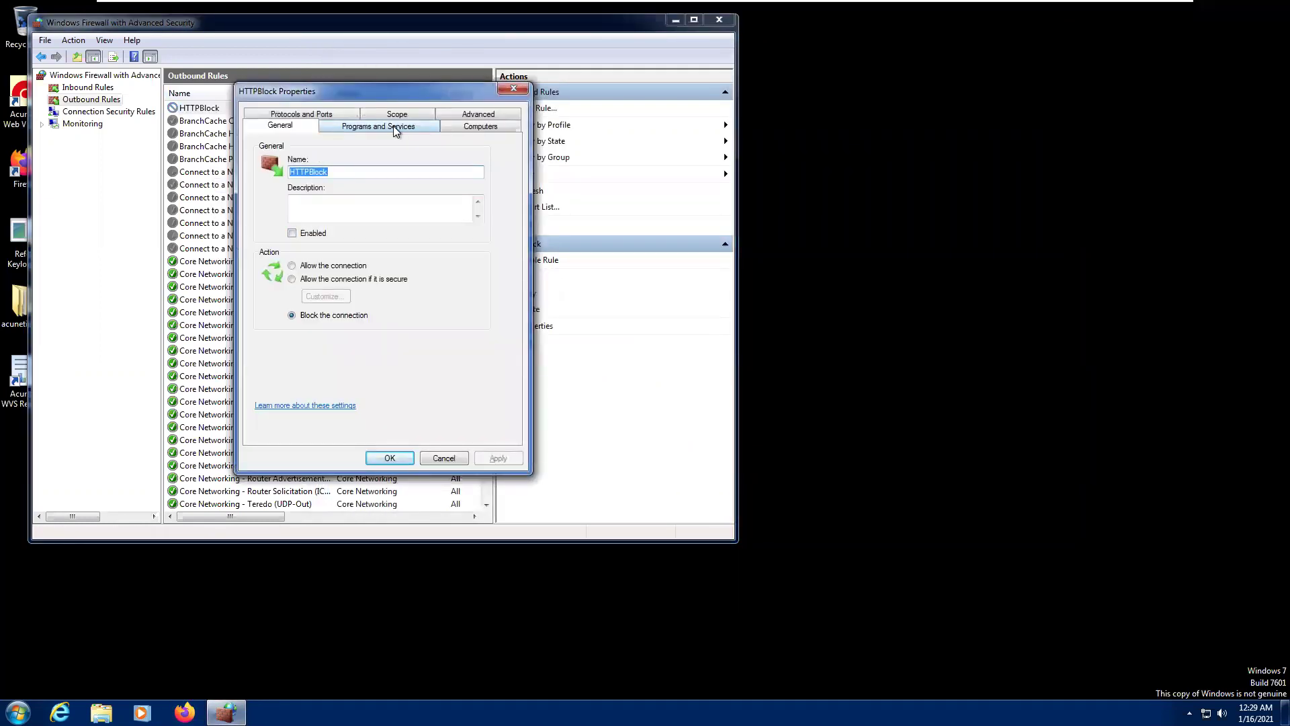
{"action": "left_click", "coordinate": [394, 128]}
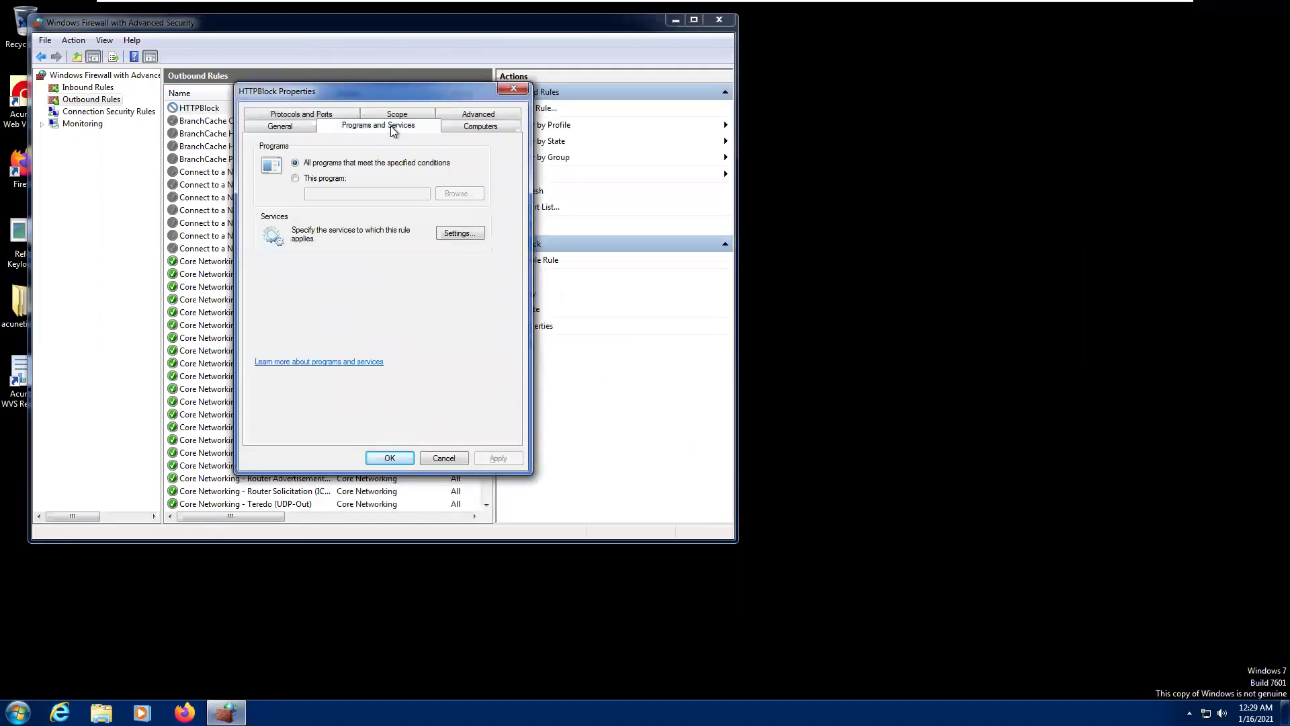
{"action": "left_click", "coordinate": [295, 179]}
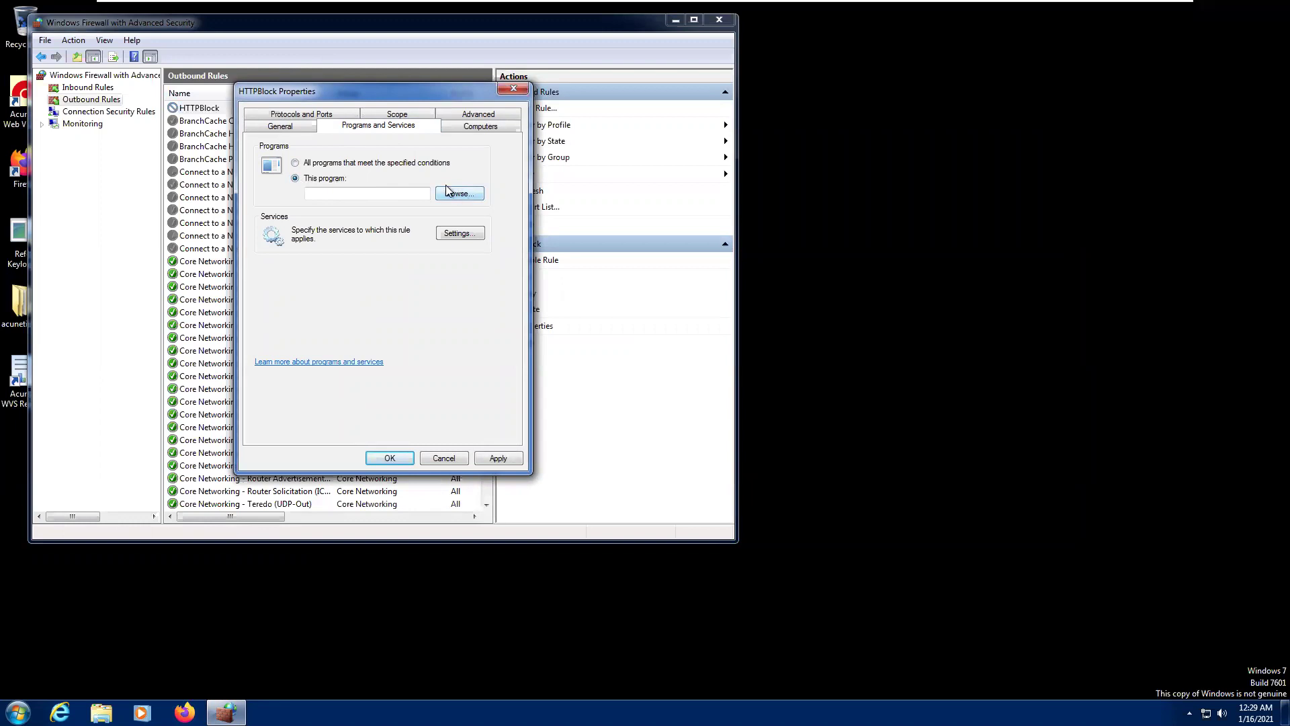
{"action": "left_click", "coordinate": [487, 127]}
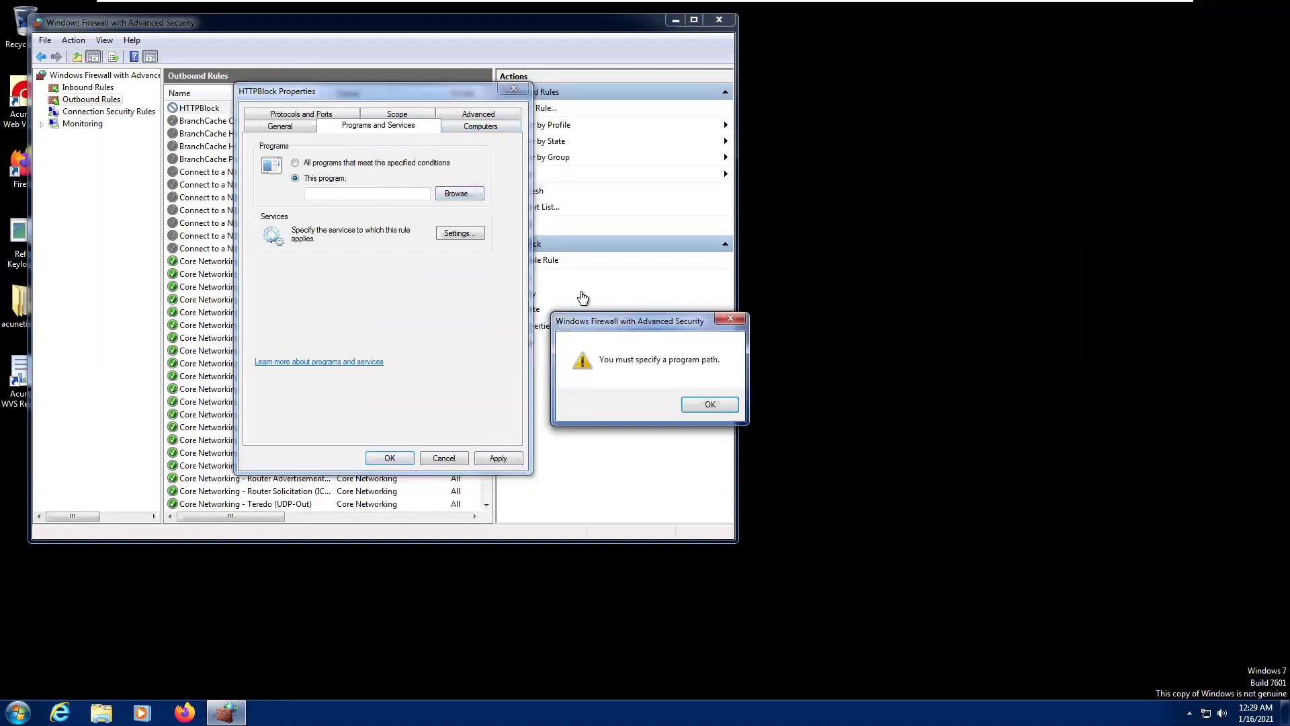
{"action": "left_click", "coordinate": [727, 410]}
{"action": "left_click", "coordinate": [468, 115]}
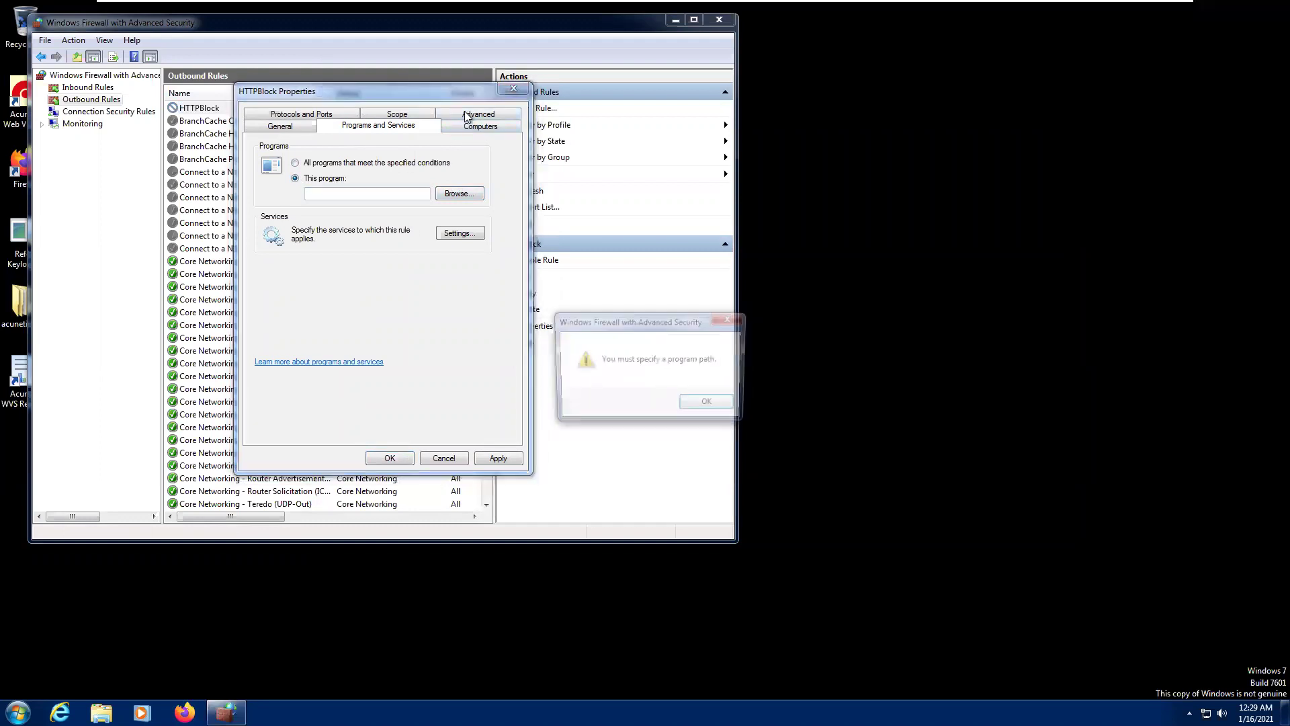
{"action": "left_click", "coordinate": [705, 404]}
{"action": "left_click", "coordinate": [296, 163]}
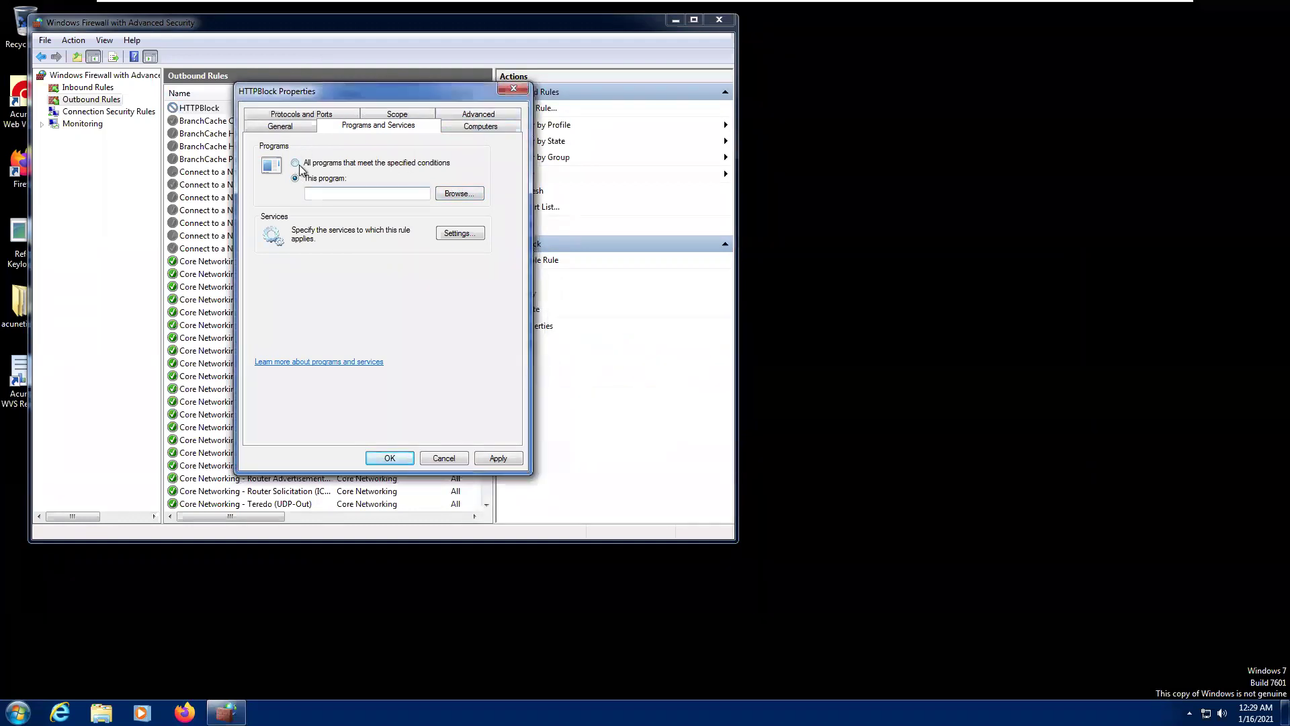
Try to restrict the HTTPBlock rule to only allow connections to specified authorized computers
{"action": "left_click", "coordinate": [481, 127]}
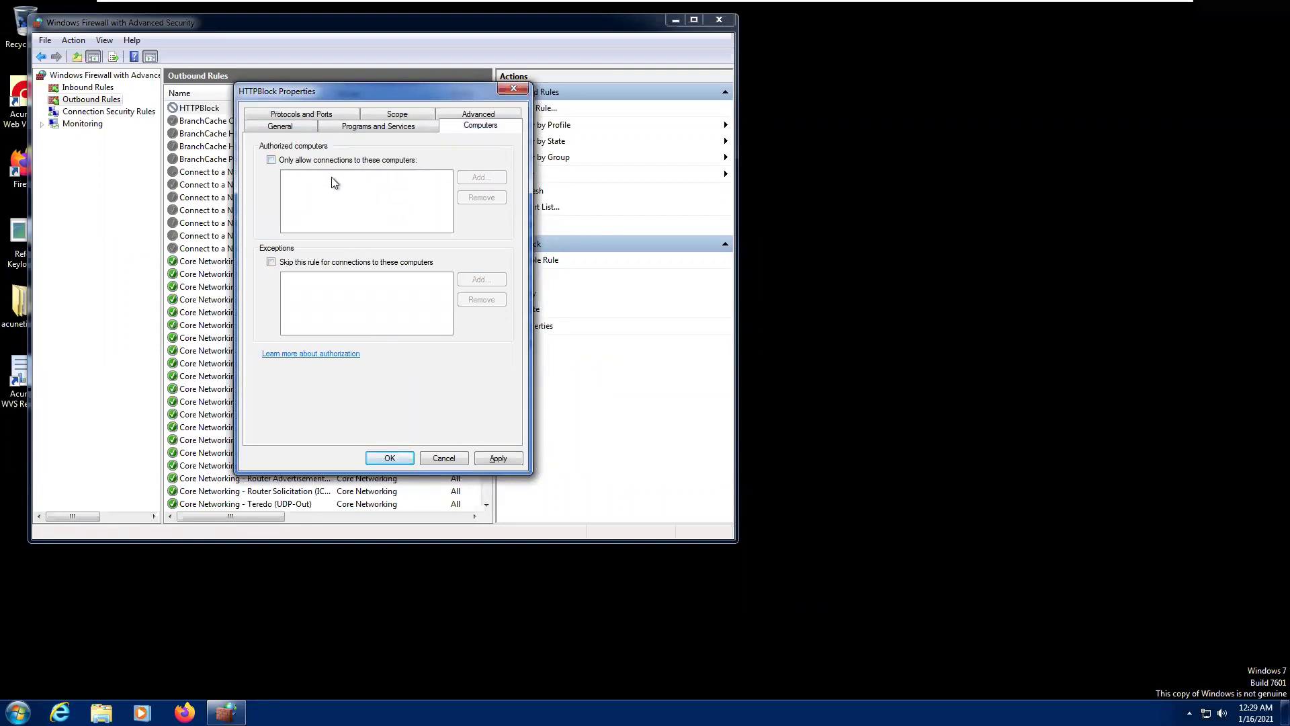
{"action": "left_click", "coordinate": [270, 160]}
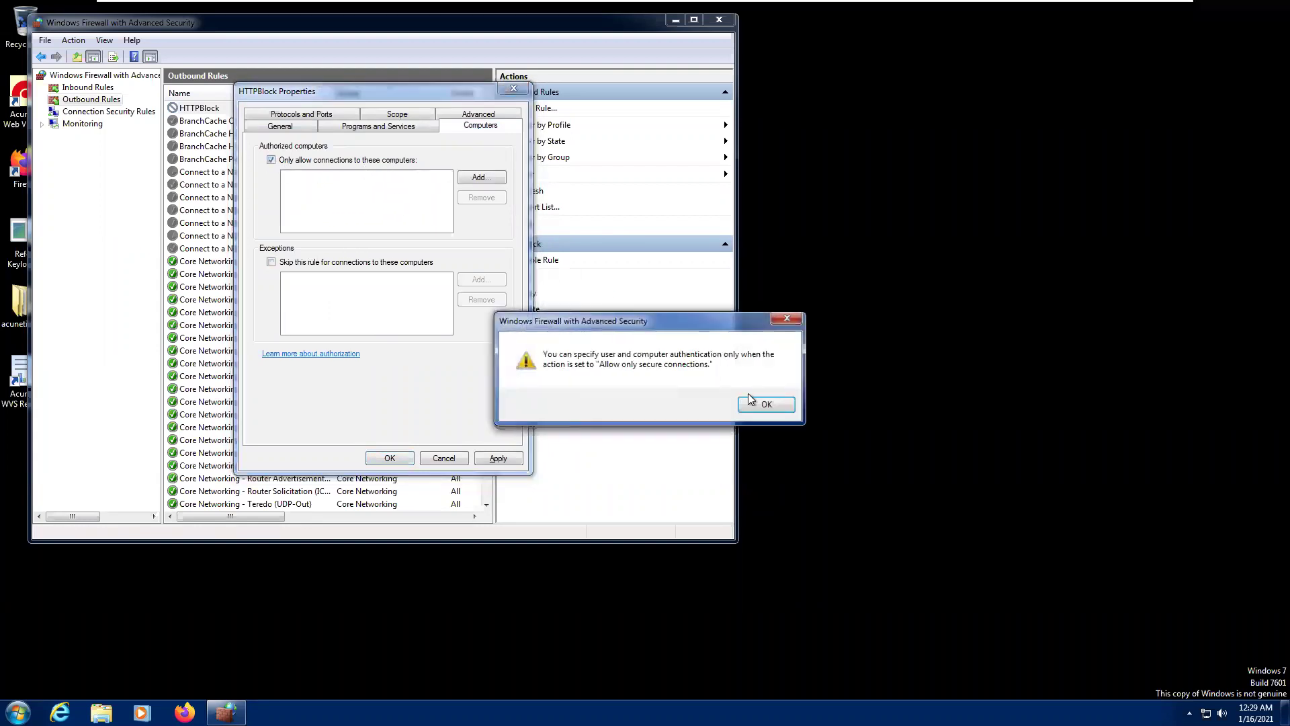
{"action": "key", "text": "Return"}
Review the rule's profile, scope and protocol settings, and try setting its local port to Specific Ports
{"action": "left_click", "coordinate": [474, 114]}
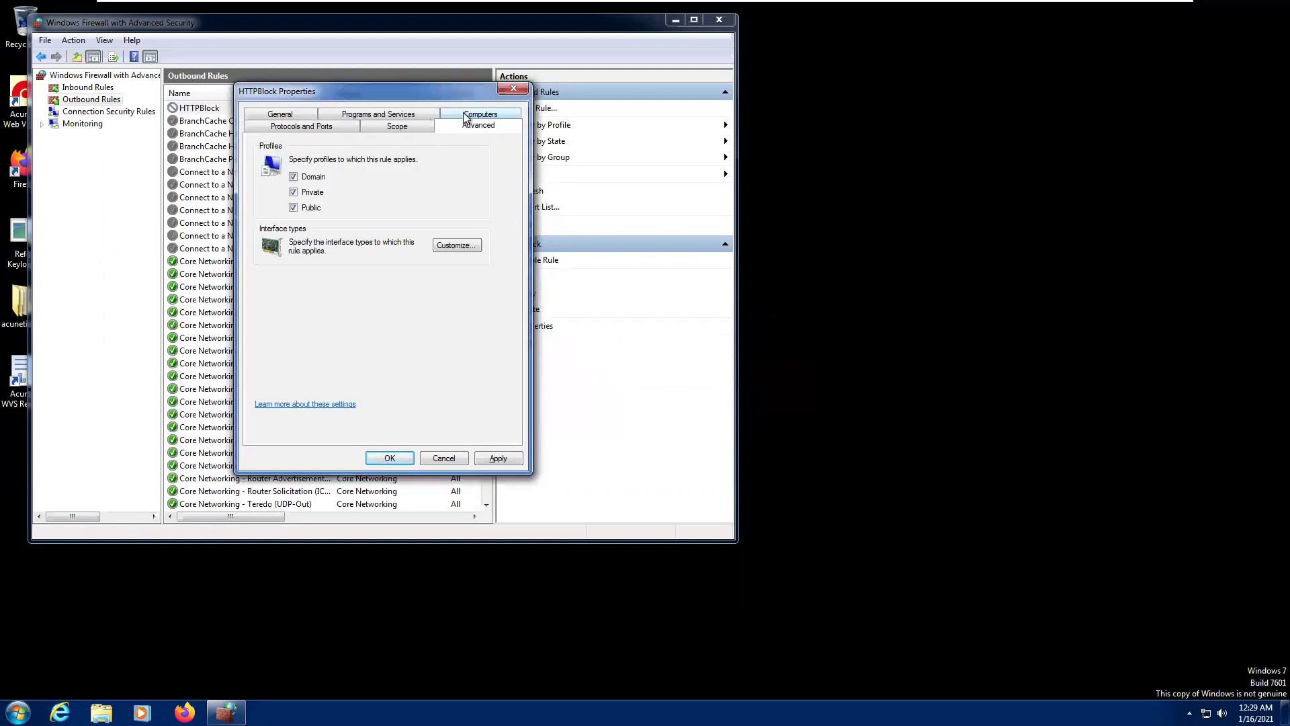
{"action": "left_click", "coordinate": [394, 116]}
{"action": "left_click", "coordinate": [289, 116]}
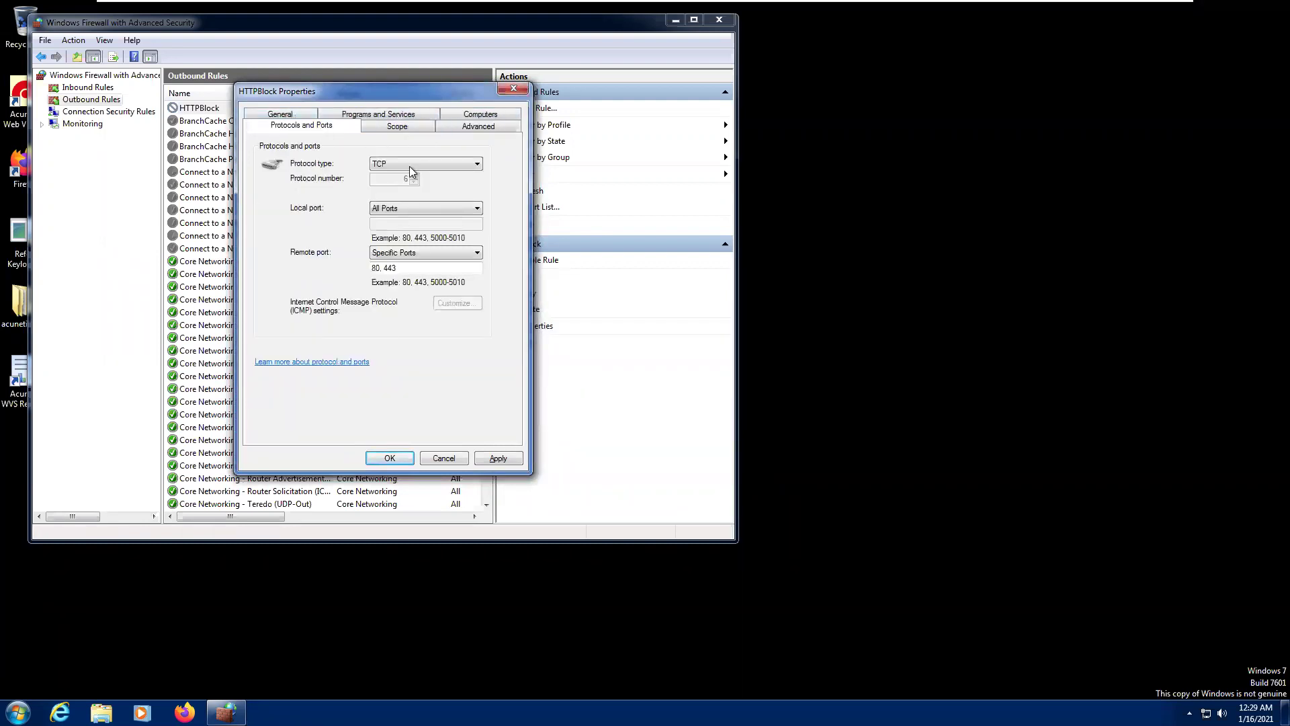
{"action": "left_click", "coordinate": [410, 205]}
{"action": "left_click", "coordinate": [407, 232]}
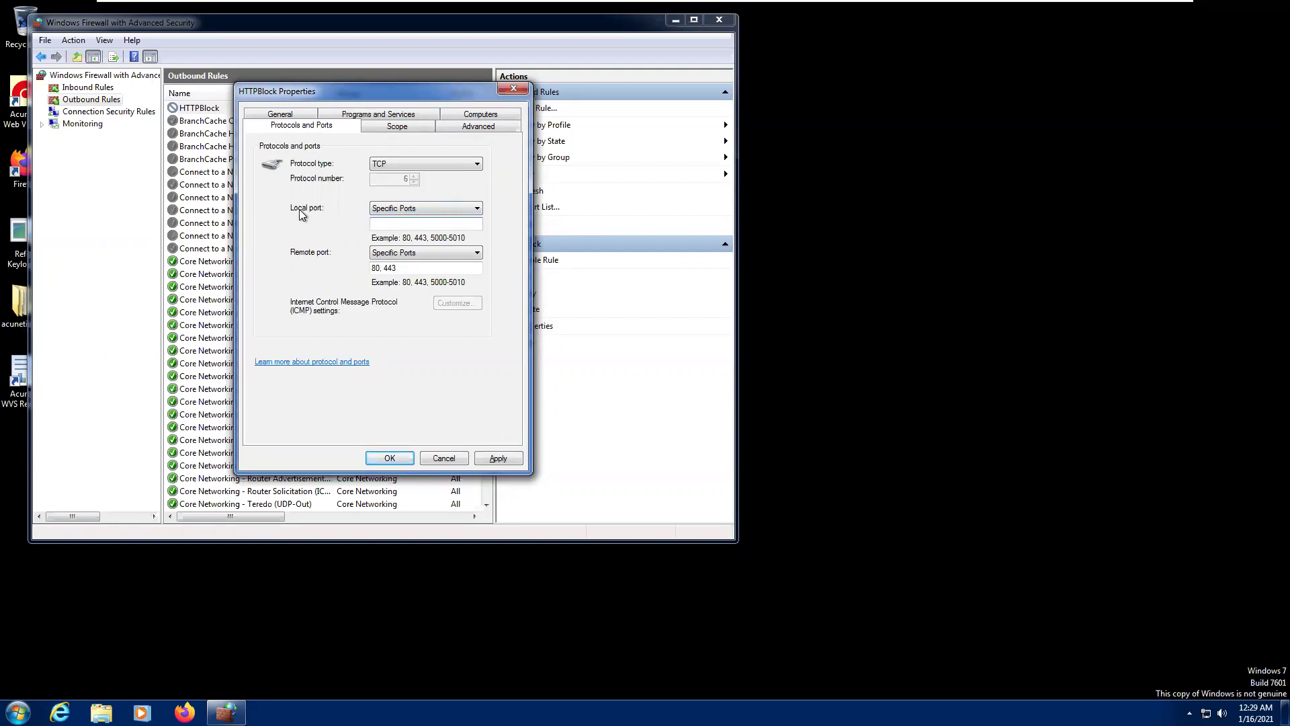
Cancel the HTTPBlock property changes and close the firewall console
{"action": "left_click", "coordinate": [279, 115]}
{"action": "left_click", "coordinate": [773, 411]}
{"action": "left_click", "coordinate": [435, 459]}
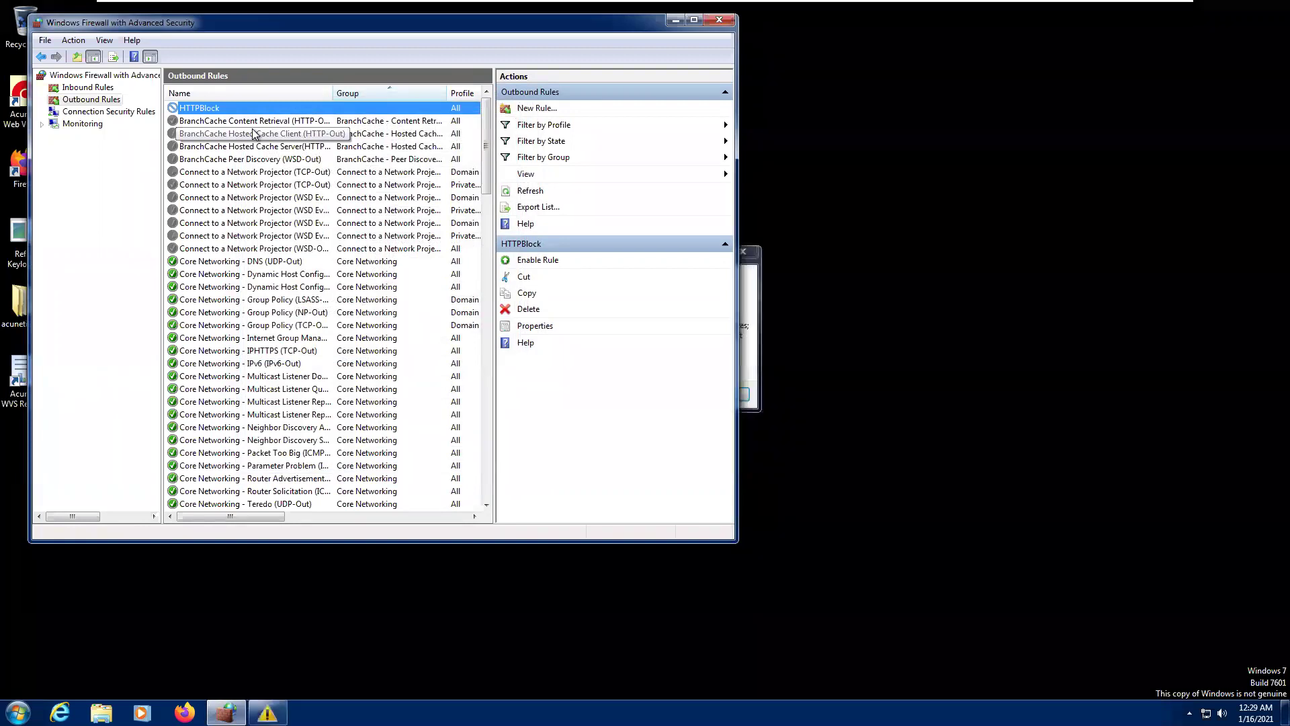
{"action": "left_click", "coordinate": [729, 26]}
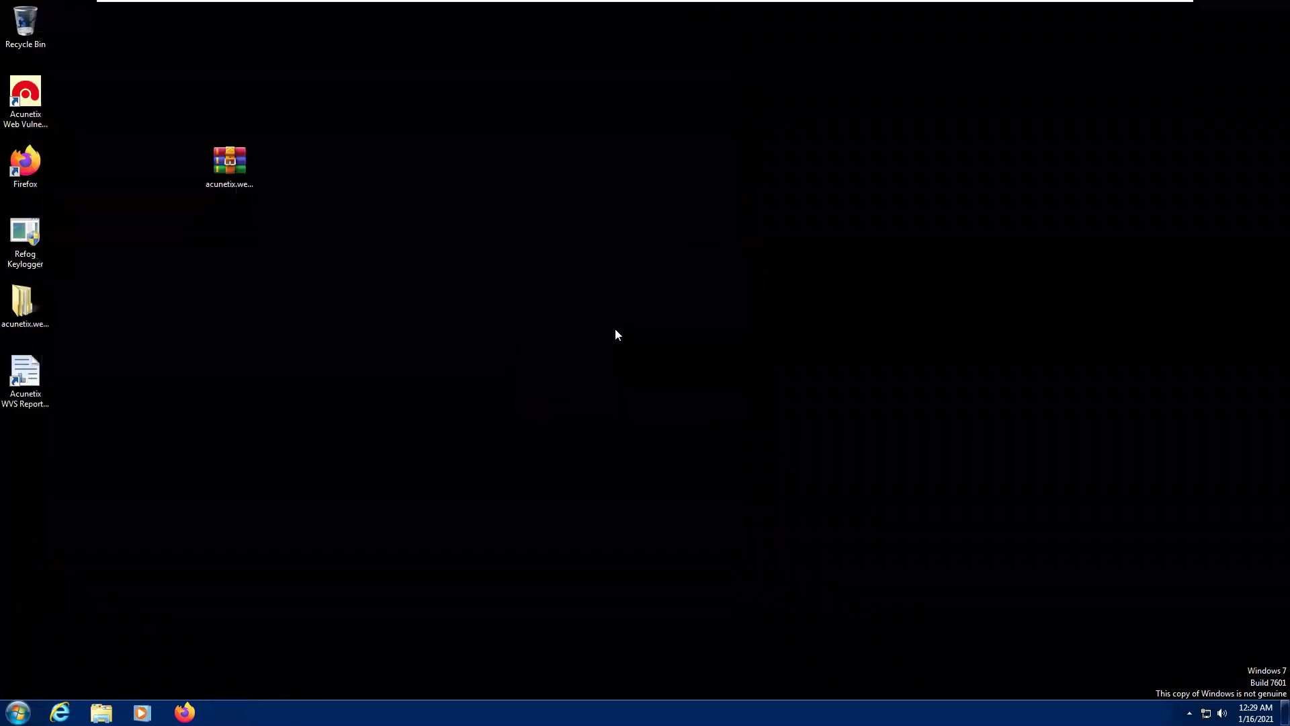